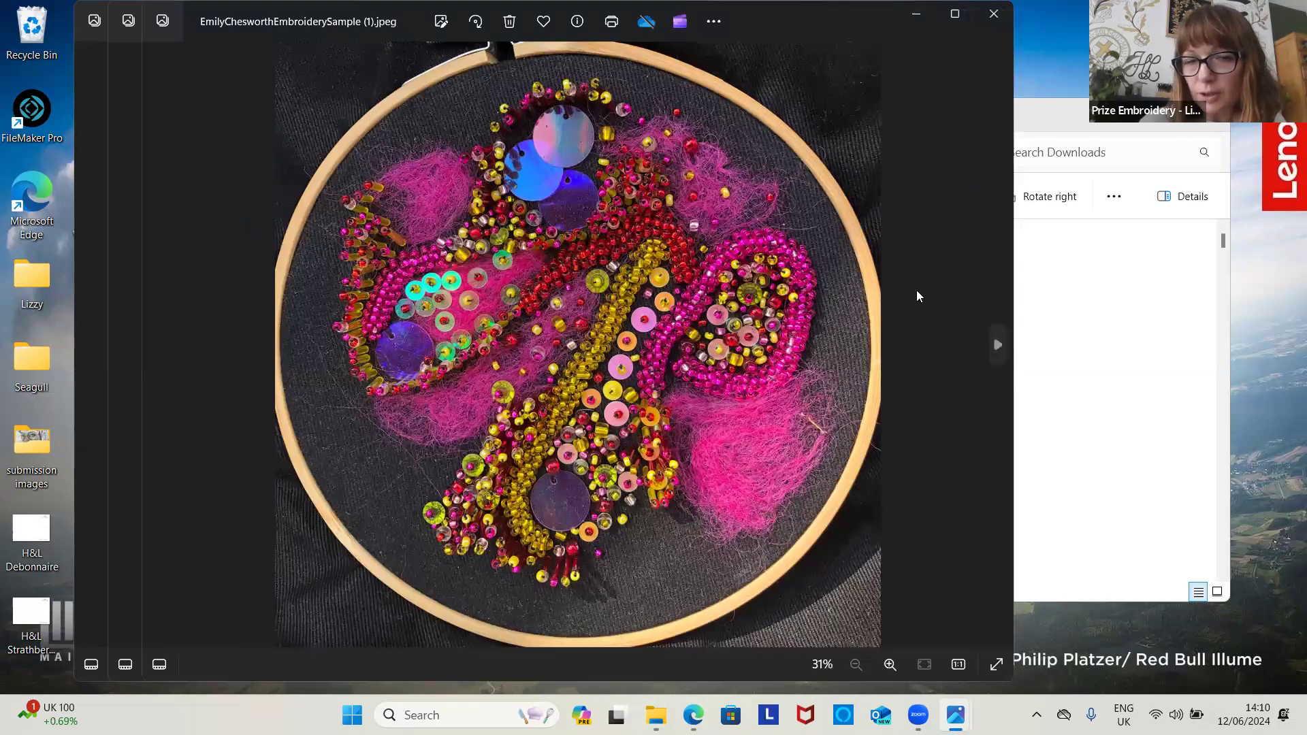
# Step: View the embroidery close-up and final garment photos from Downloads in Photos, then return to the guidelines page
pyautogui.click(1130, 284)
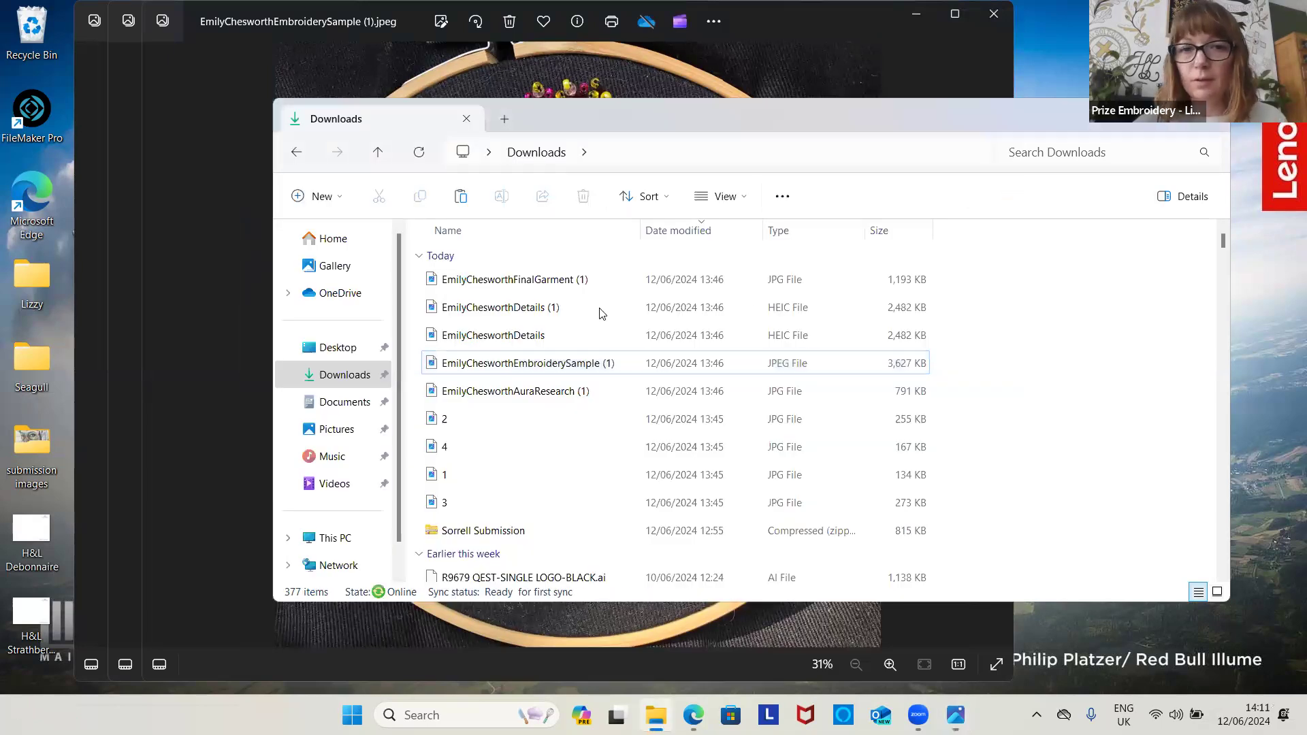
pyautogui.doubleClick(557, 336)
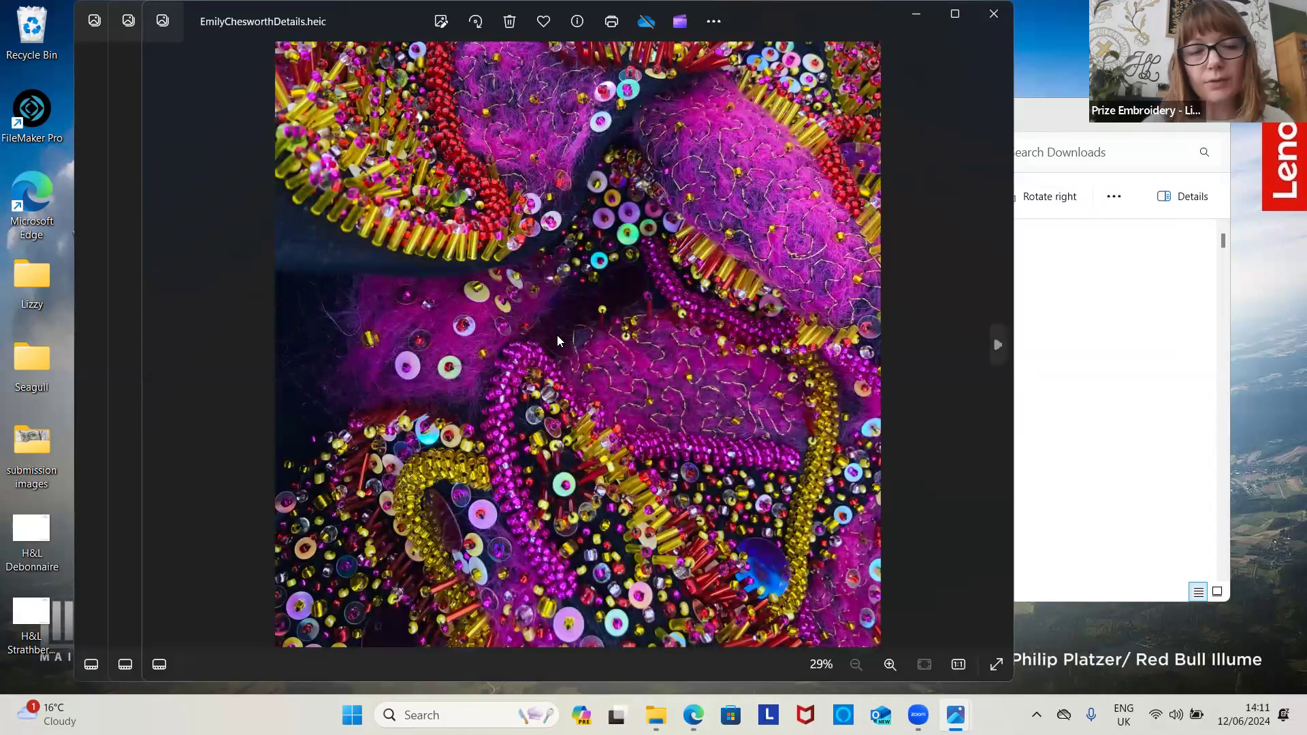
pyautogui.click(1037, 323)
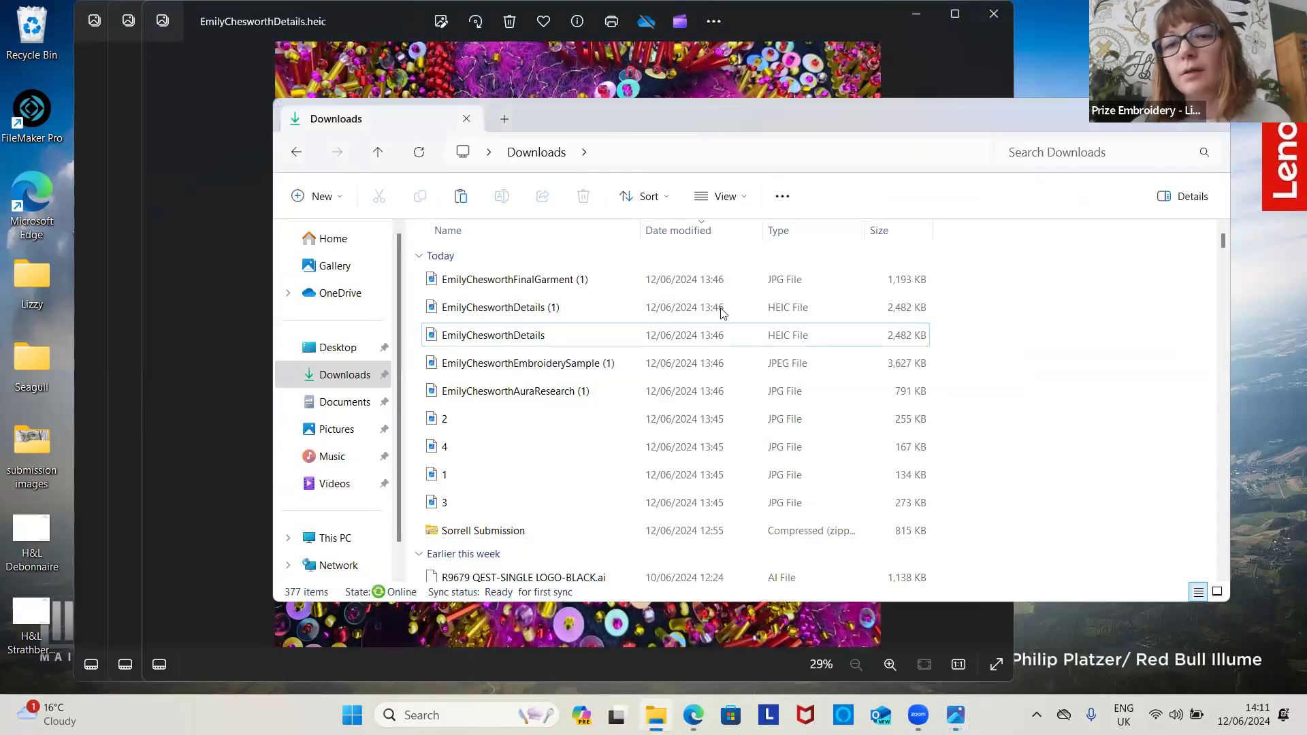
pyautogui.doubleClick(591, 280)
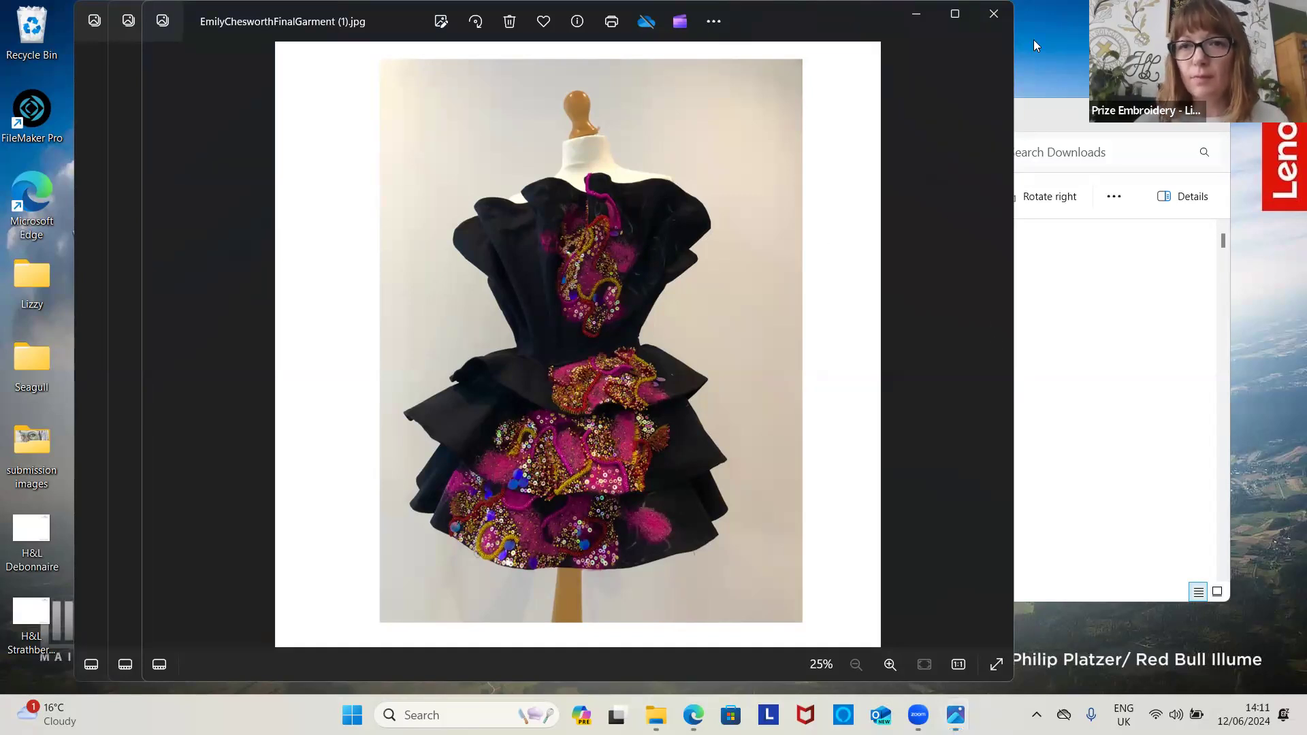
pyautogui.click(987, 25)
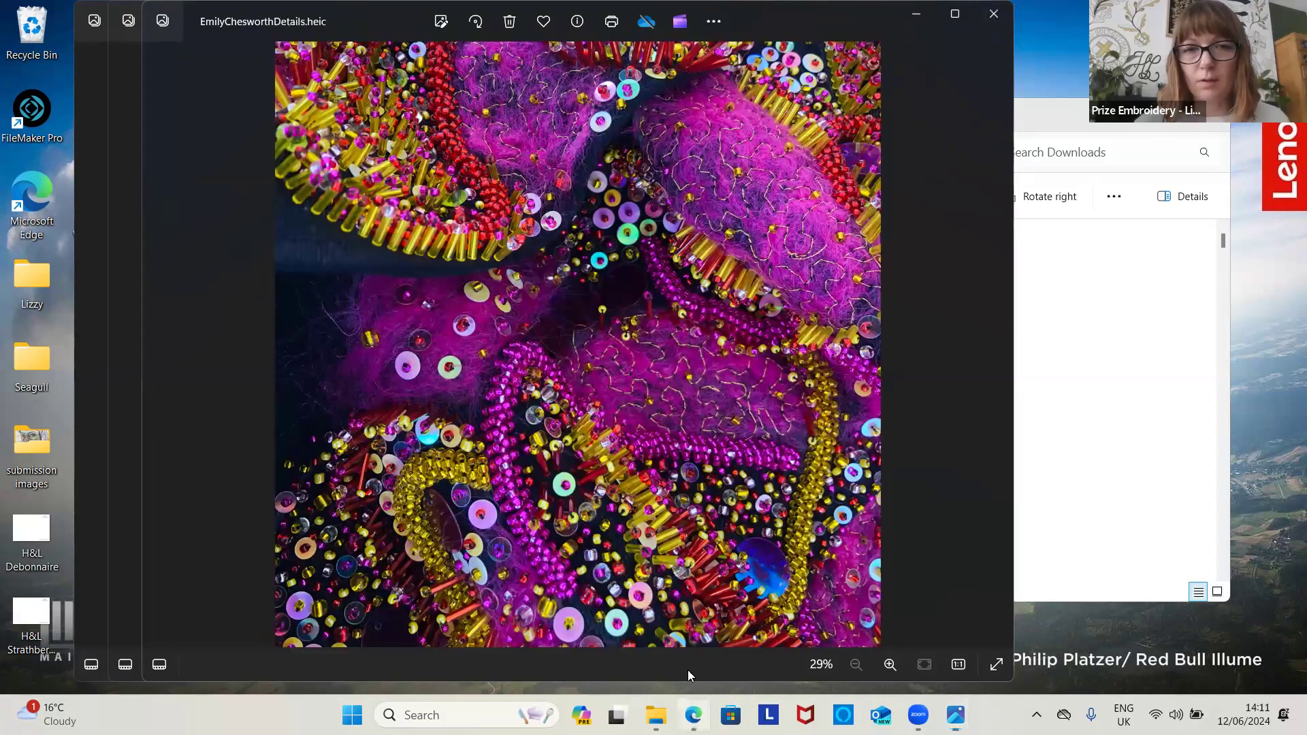
pyautogui.click(693, 714)
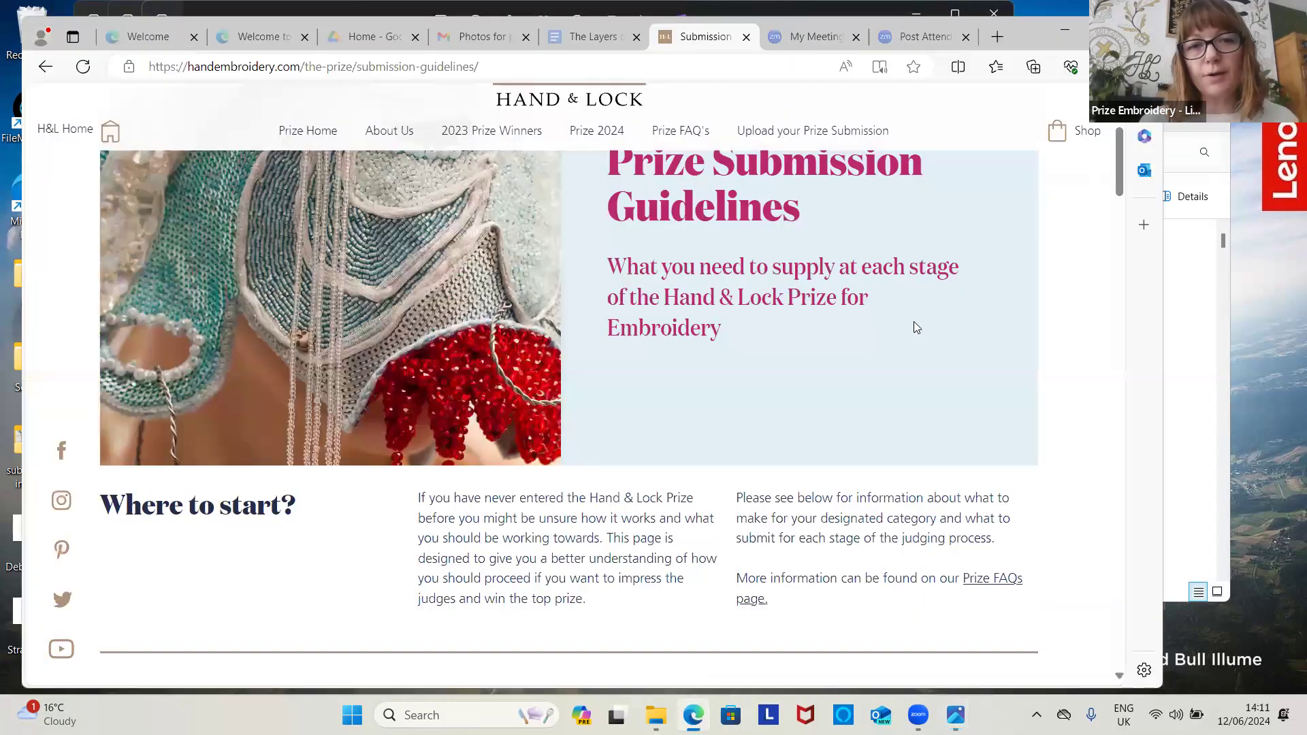
# Step: Go to the 2024 prize submissions page and follow 'UPLOAD YOUR SUBMISSION HERE' to the Jotform portal
pyautogui.click(808, 137)
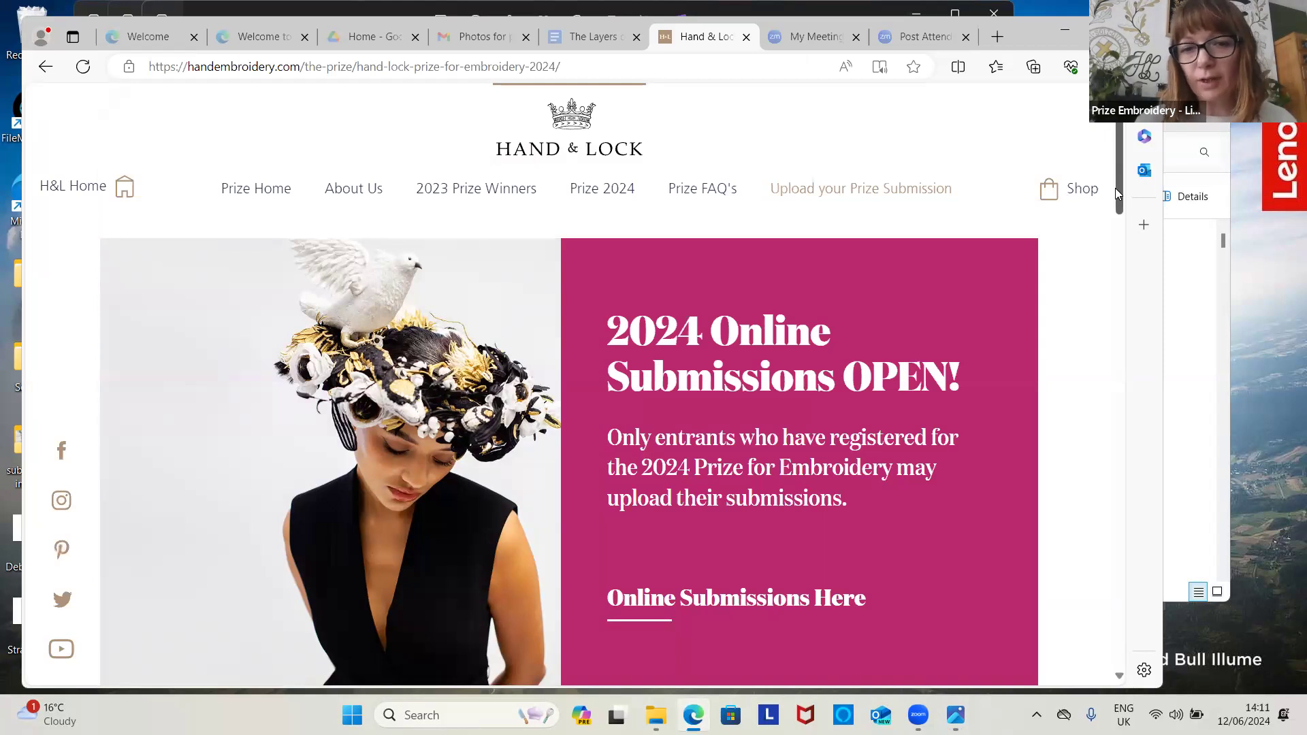
pyautogui.moveTo(1116, 191); pyautogui.dragTo(1117, 205)
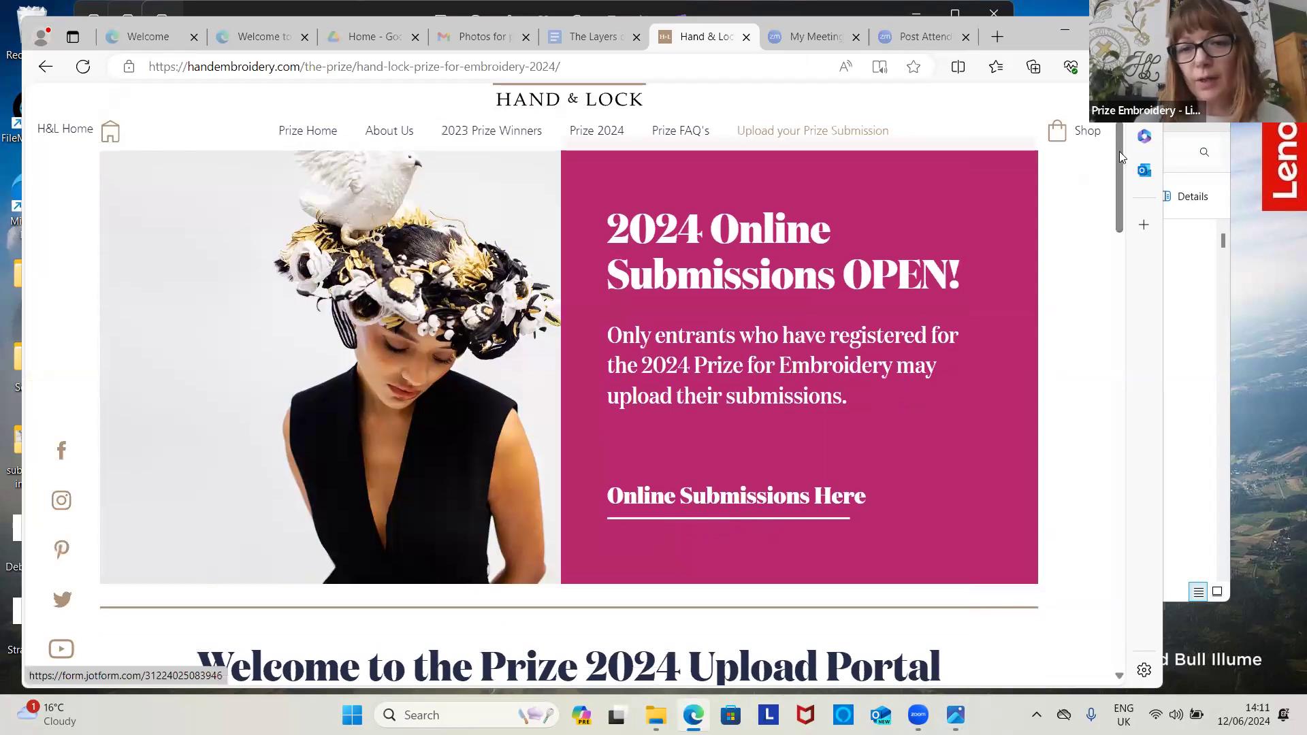
pyautogui.scroll(-10, 1055, 368)
pyautogui.scroll(-5, 1056, 381)
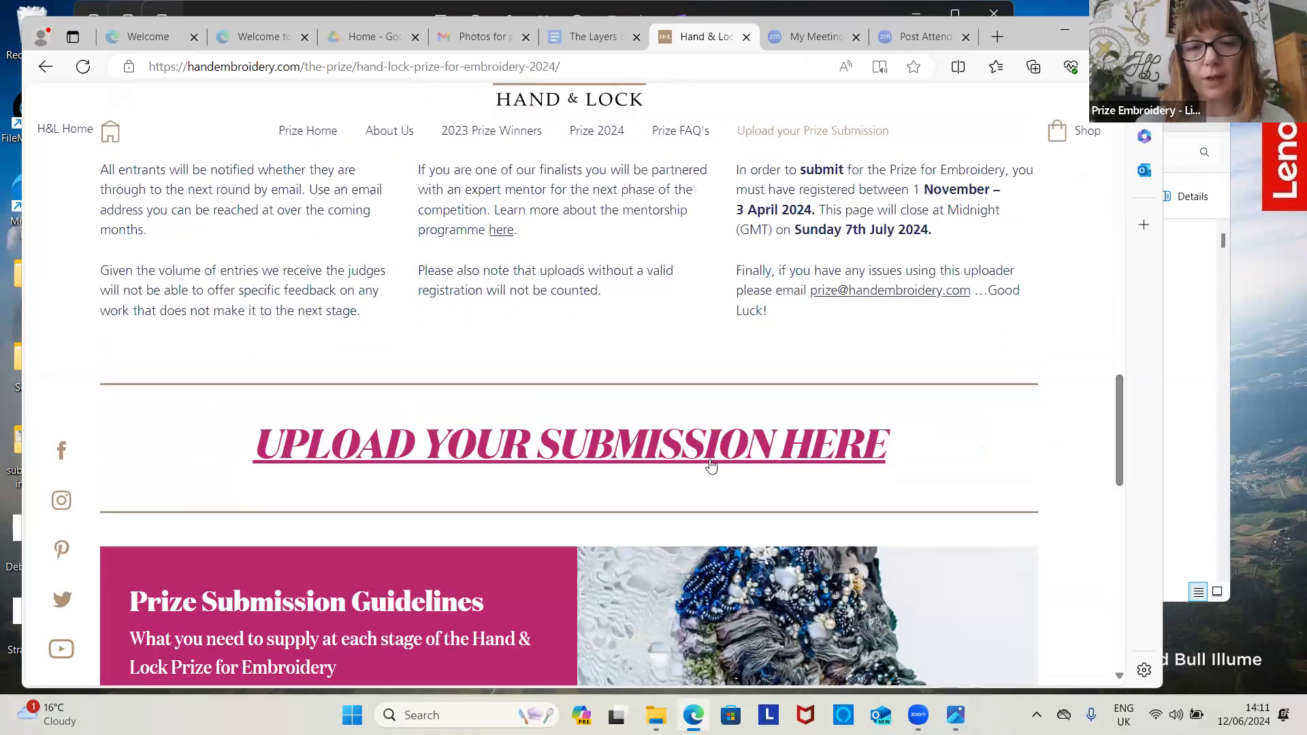
pyautogui.click(708, 450)
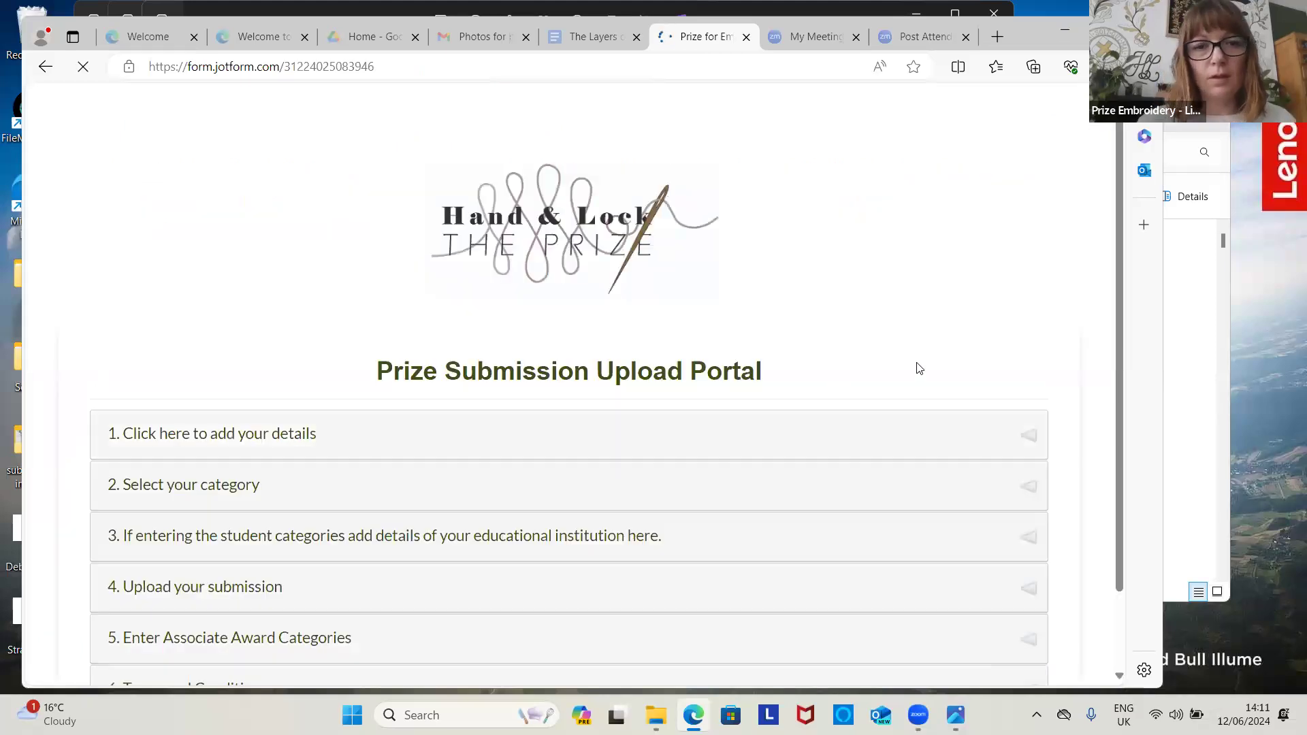
# Step: Expand the personal details section and enter the entrant's first and last name
pyautogui.moveTo(1116, 295); pyautogui.dragTo(1117, 348)
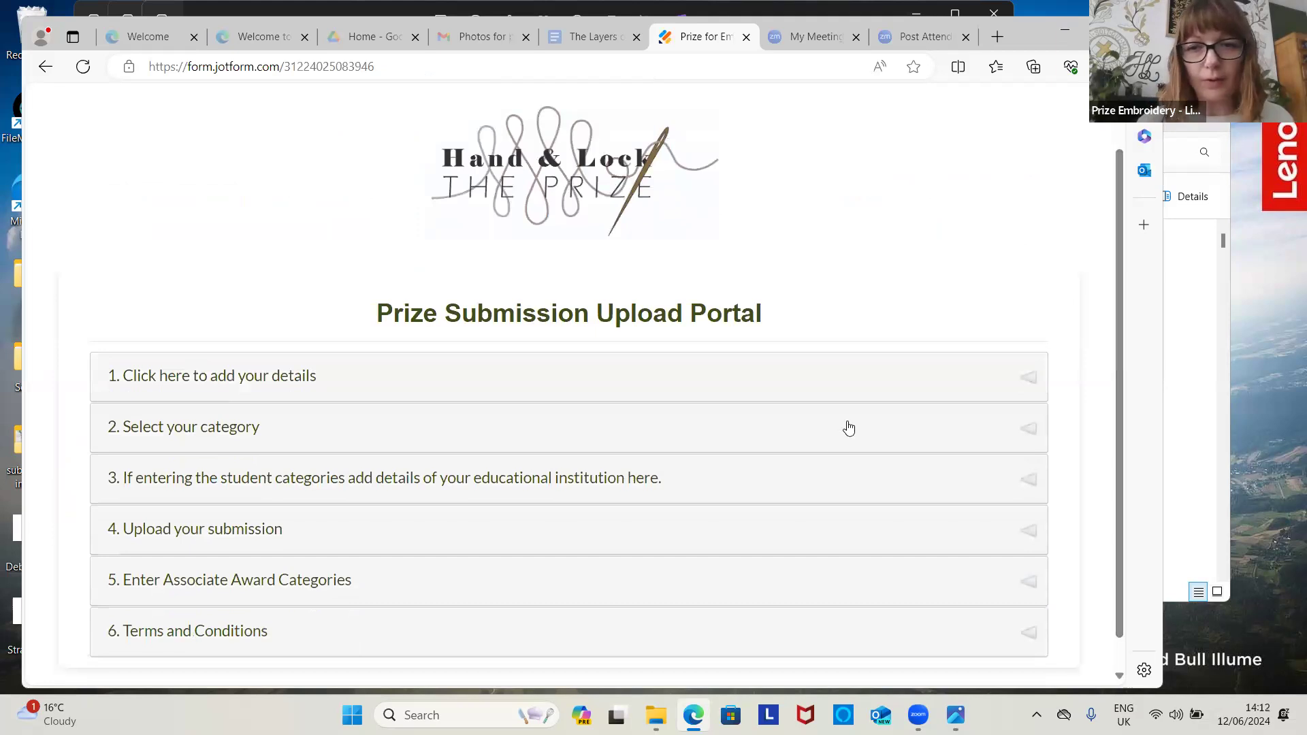
pyautogui.click(841, 399)
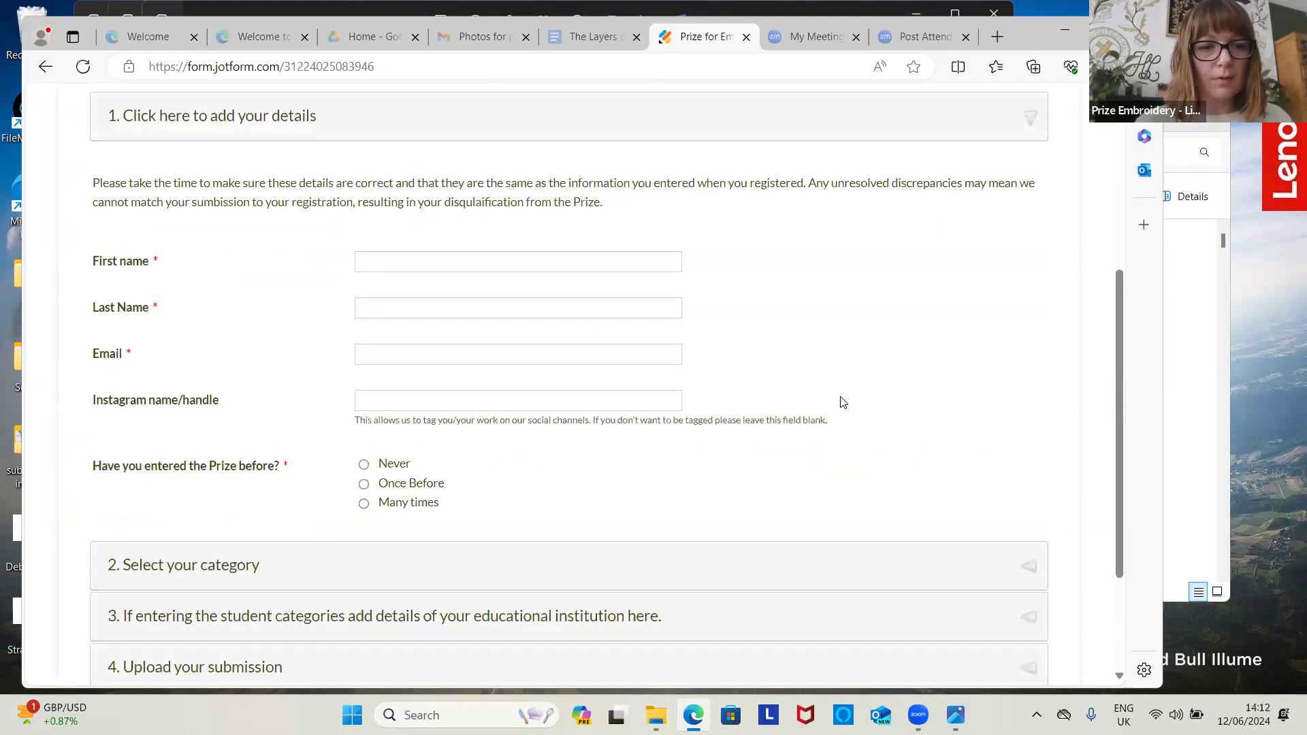
pyautogui.click(607, 268)
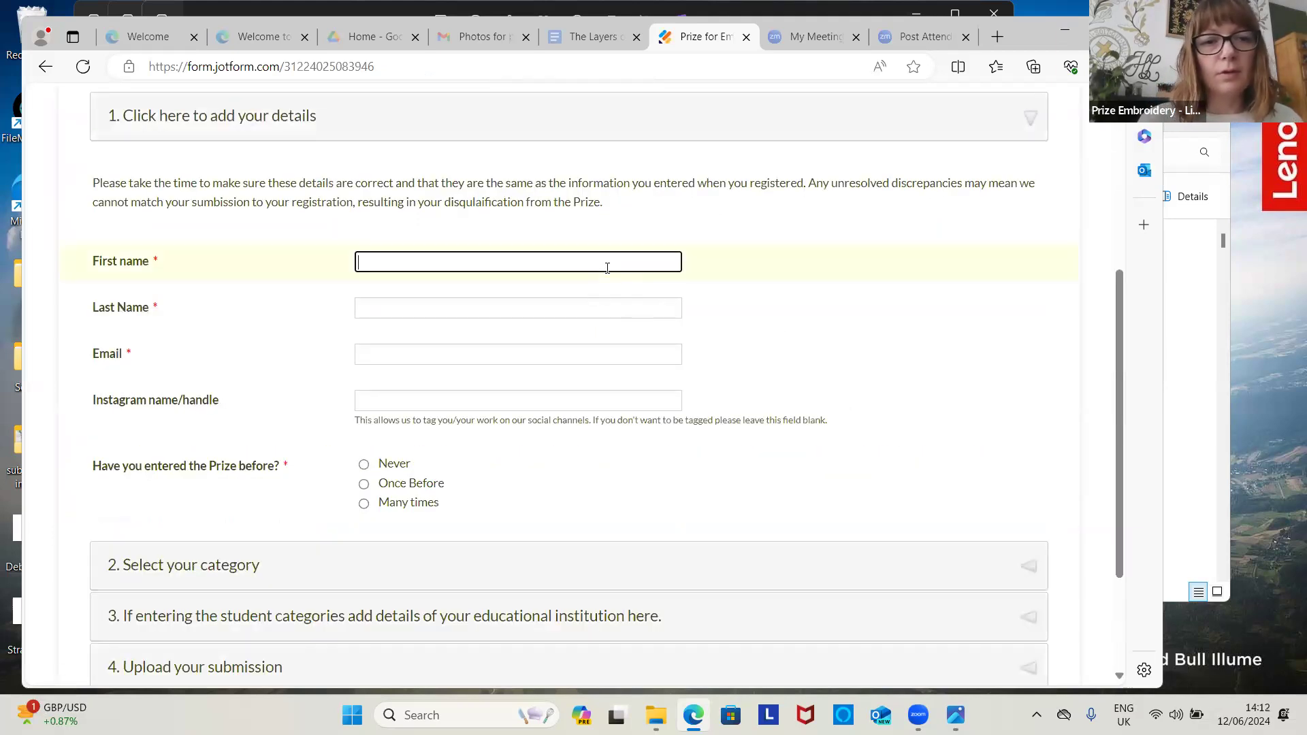
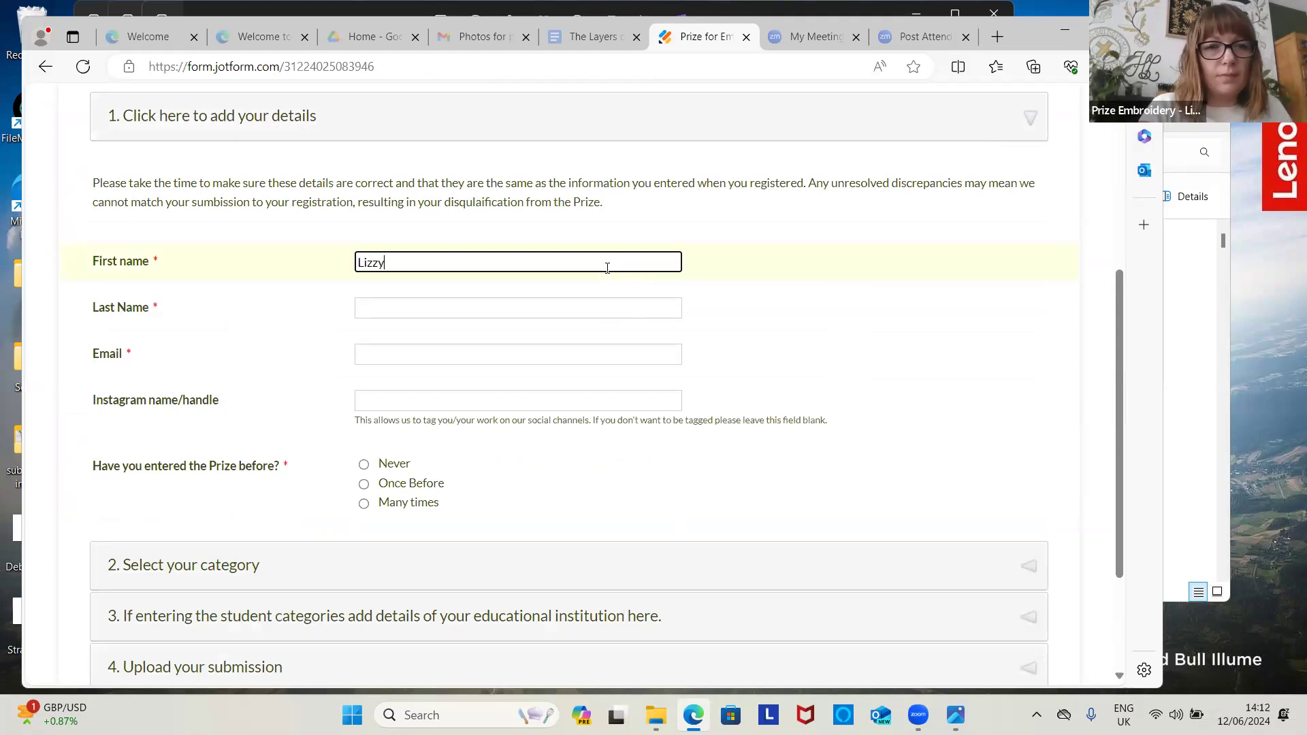
pyautogui.press('Tab')
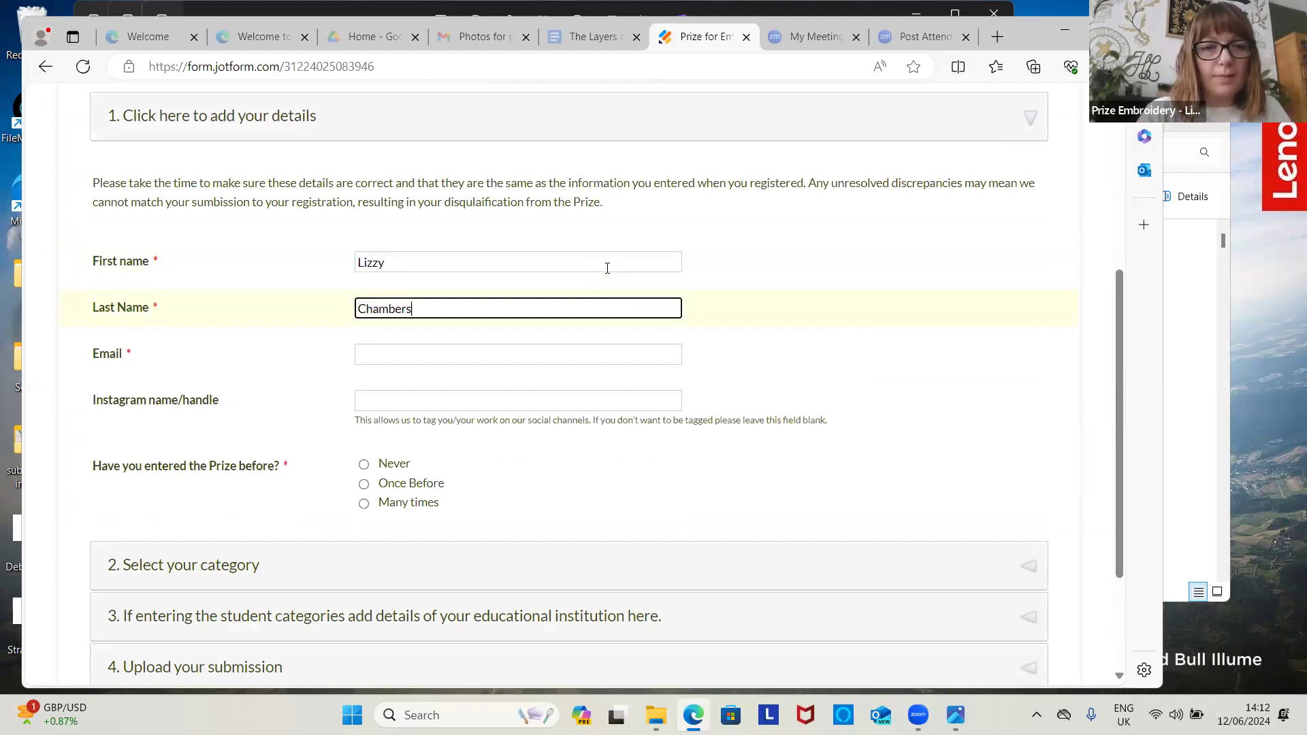
pyautogui.press('Tab')
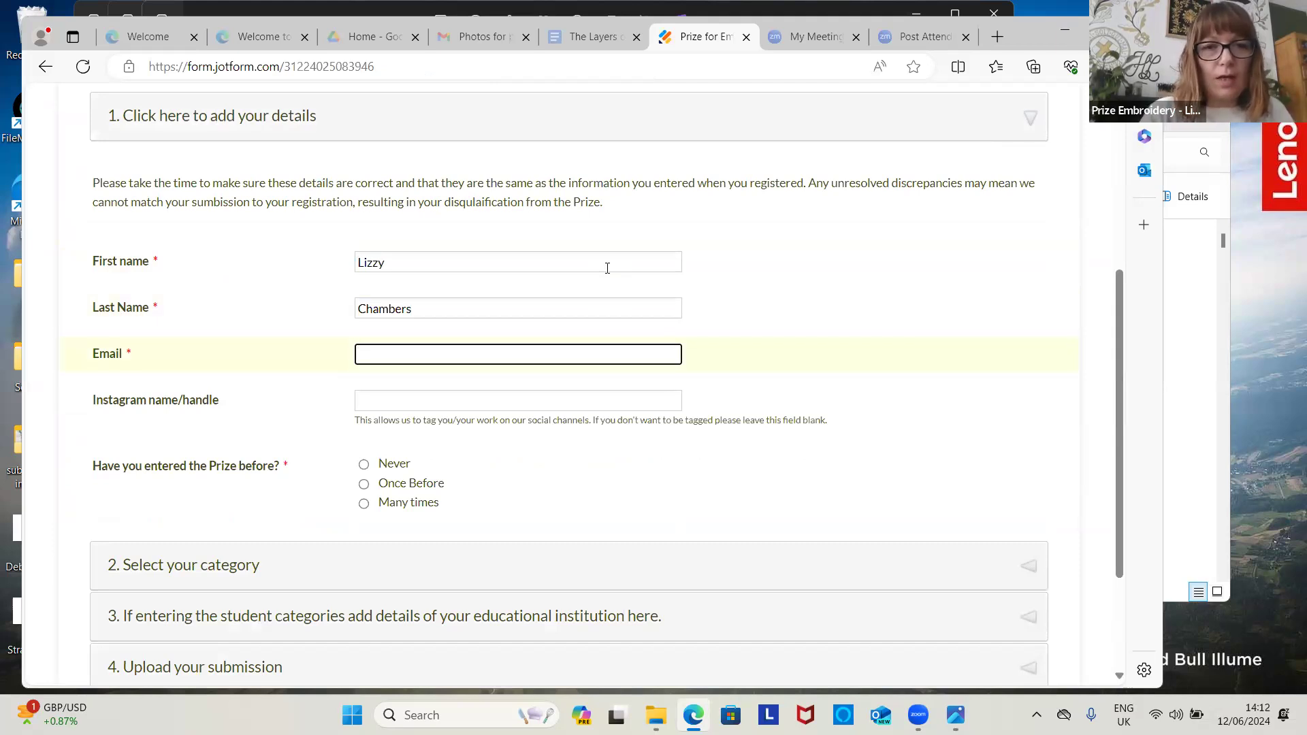
# Step: Fill the e-mail field with the saved address from the autofill suggestions
pyautogui.write('li')
pyautogui.click(608, 268)
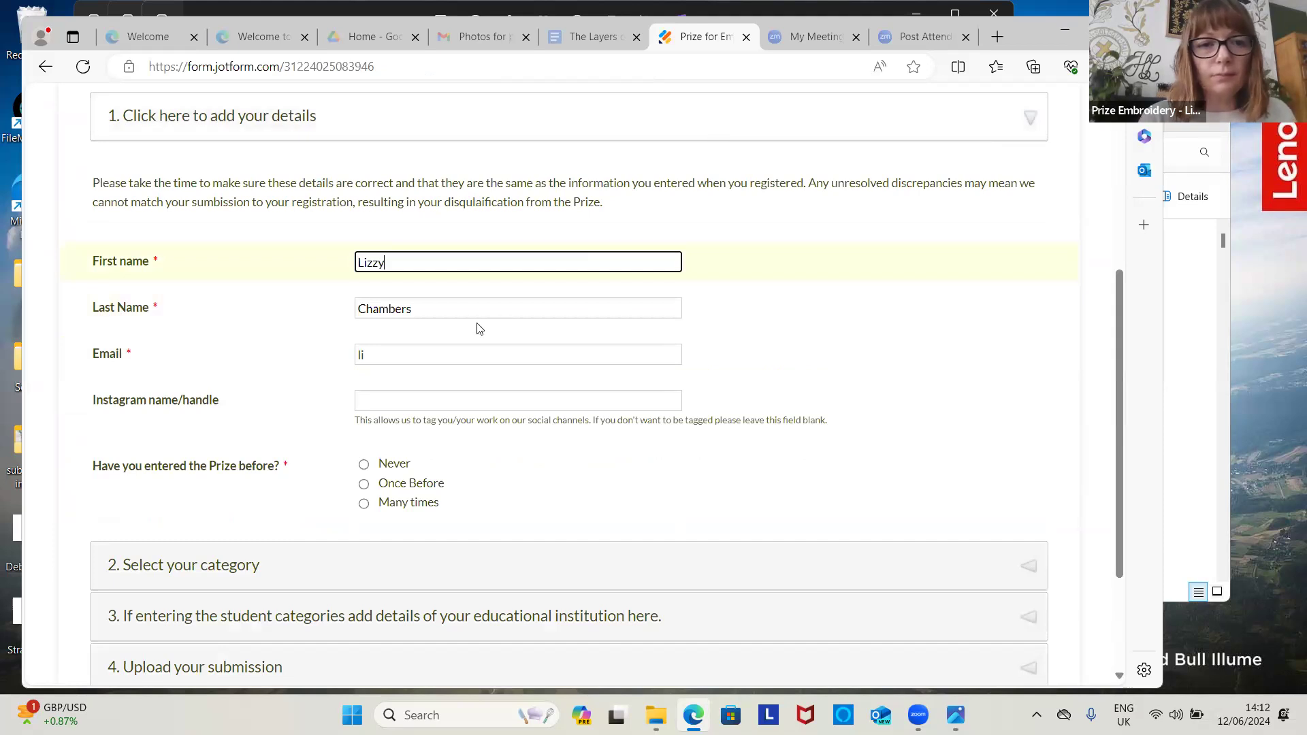
pyautogui.click(473, 354)
pyautogui.click(455, 409)
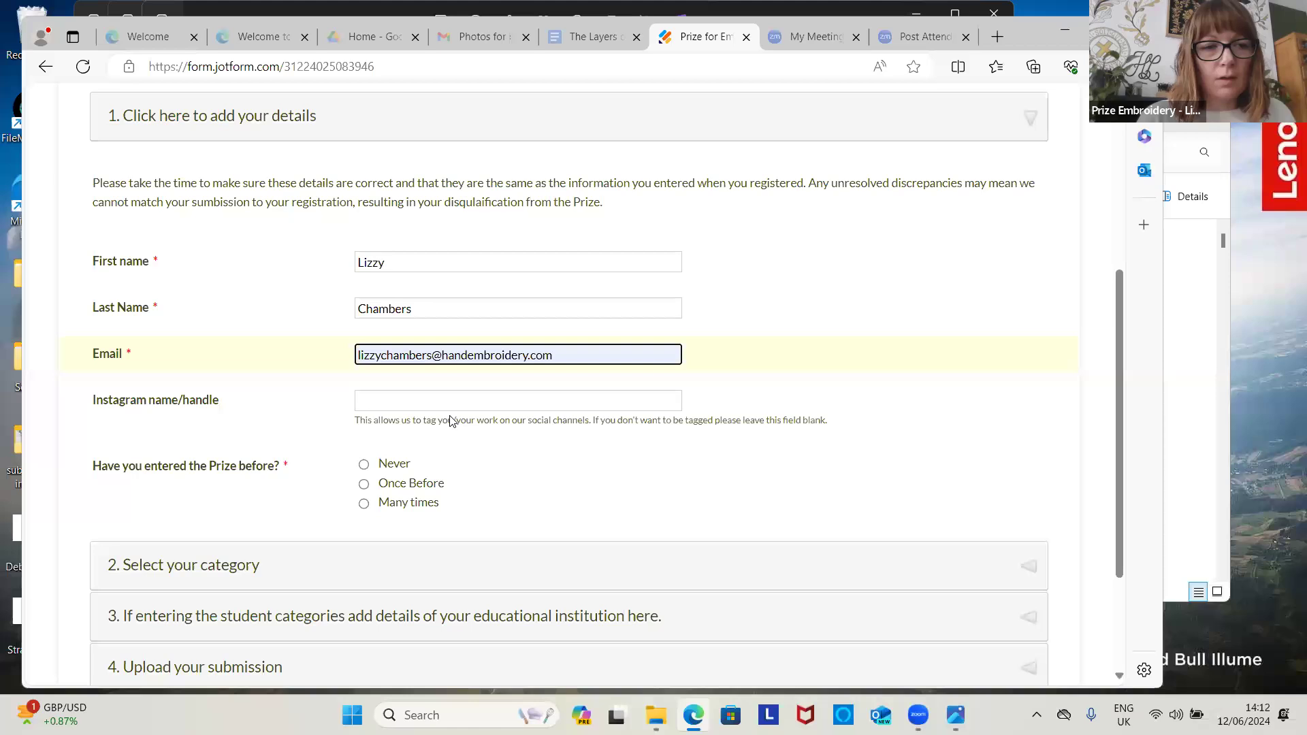
# Step: Enter the entrant's Instagram handle and answer Never for previous Prize entries
pyautogui.click(463, 407)
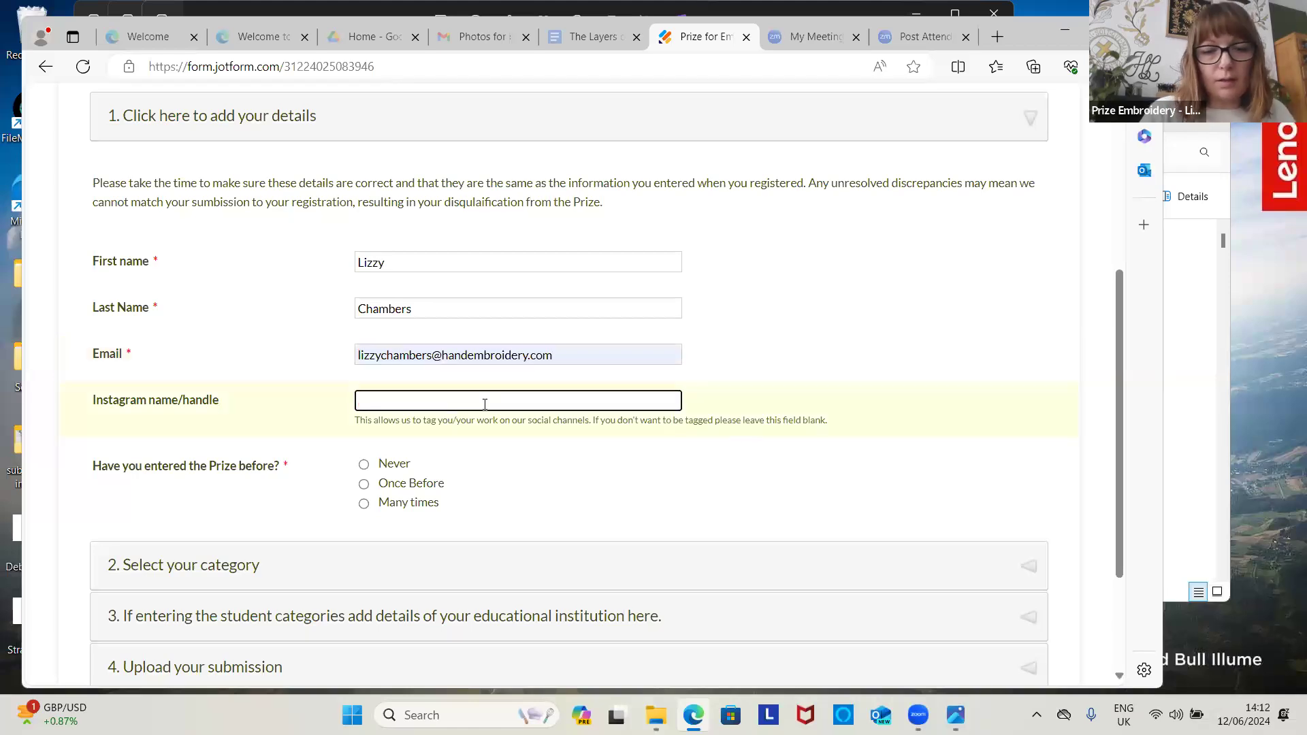
pyautogui.write('@handandlock')
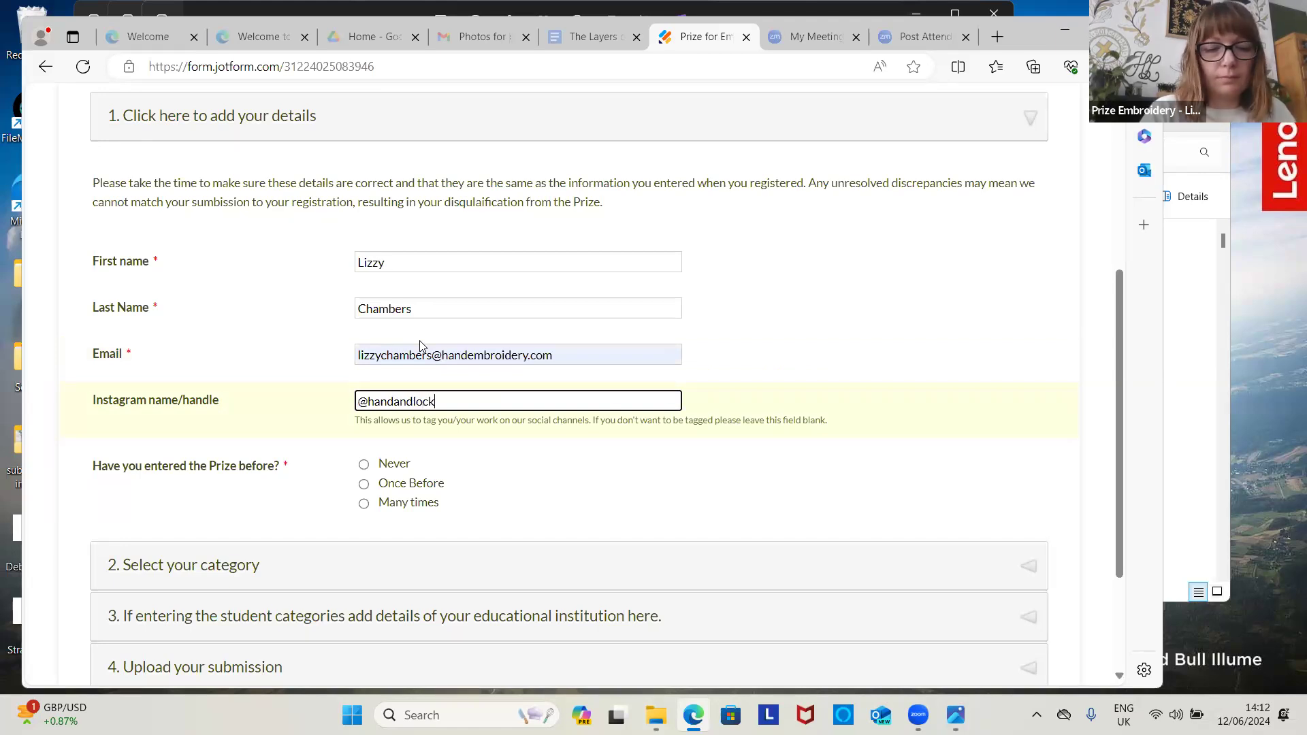
pyautogui.hotkey('ctrl', '-')
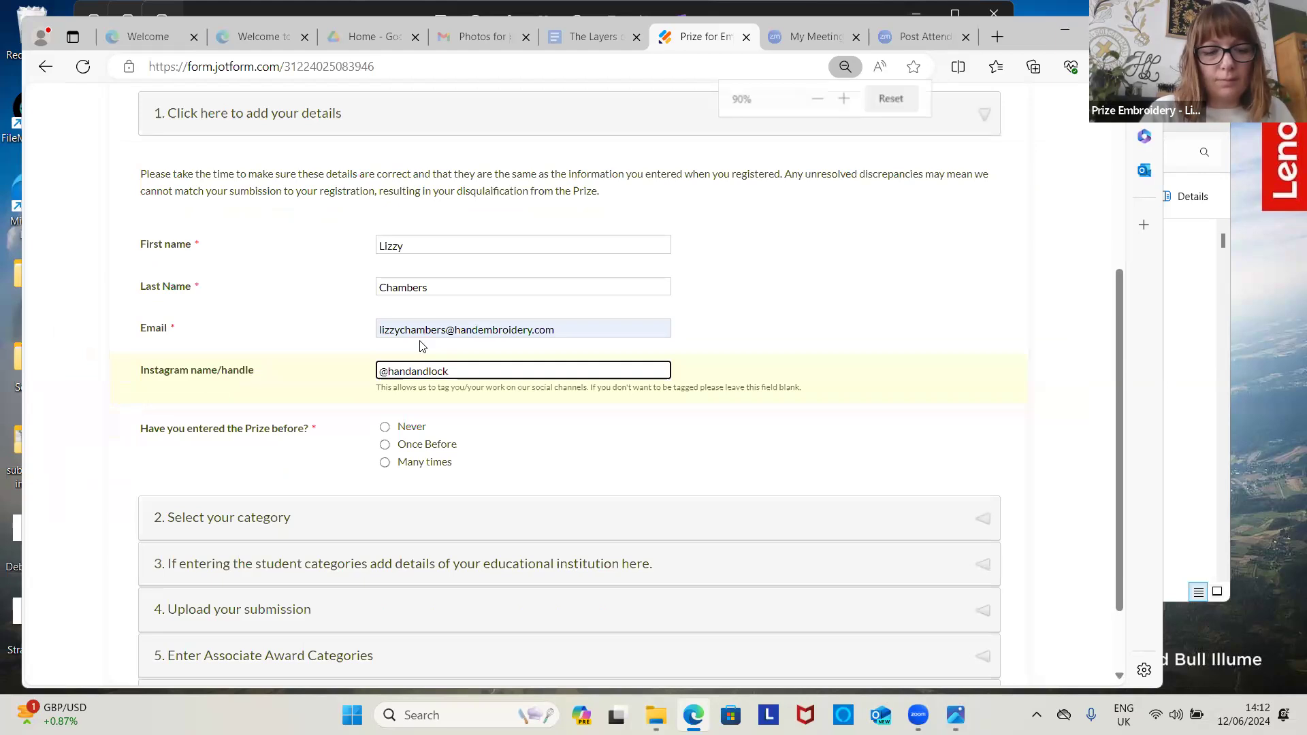
pyautogui.write('_theprize')
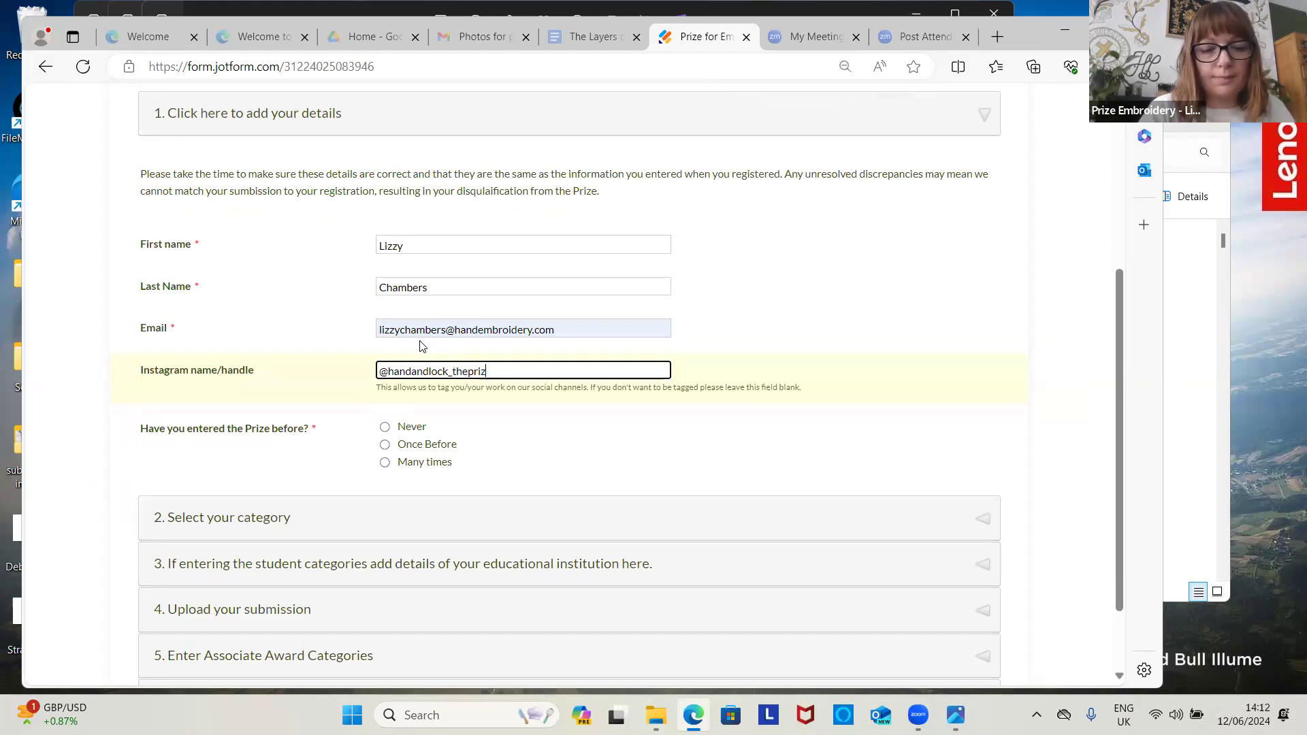
pyautogui.click(384, 429)
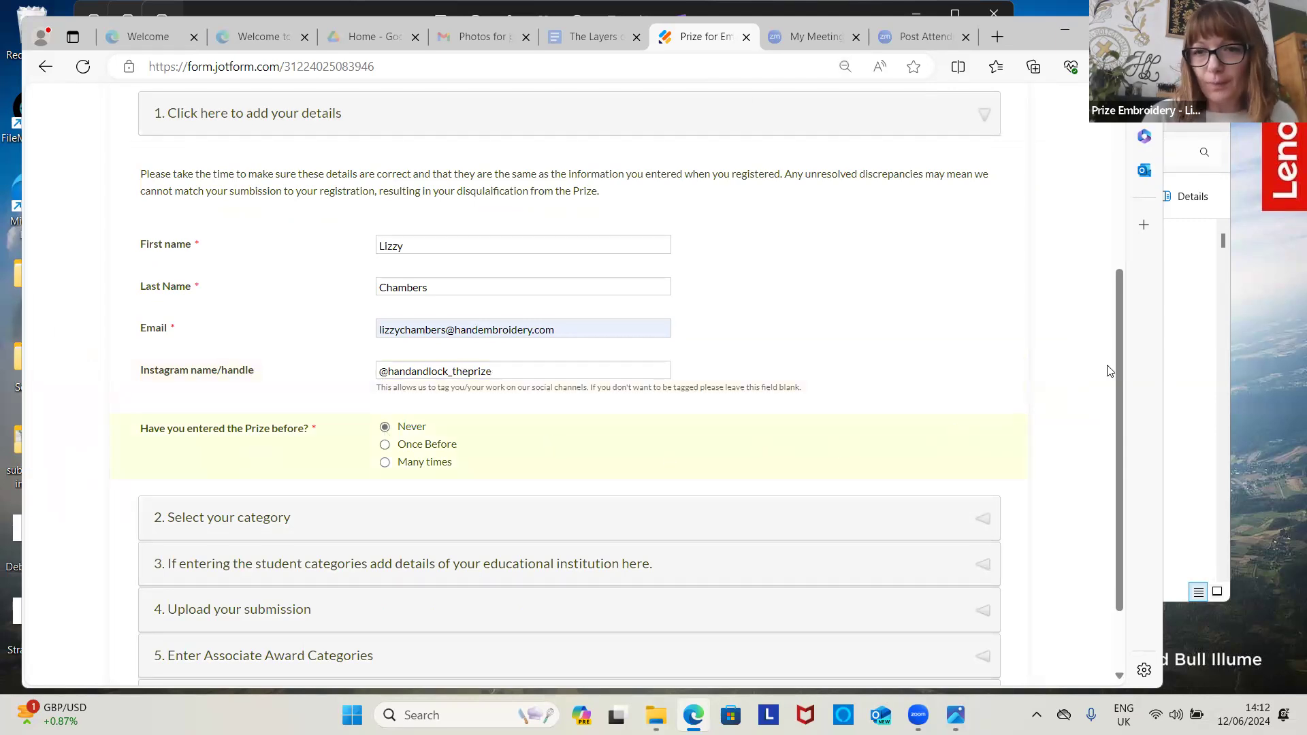
pyautogui.moveTo(1118, 368); pyautogui.dragTo(1122, 438)
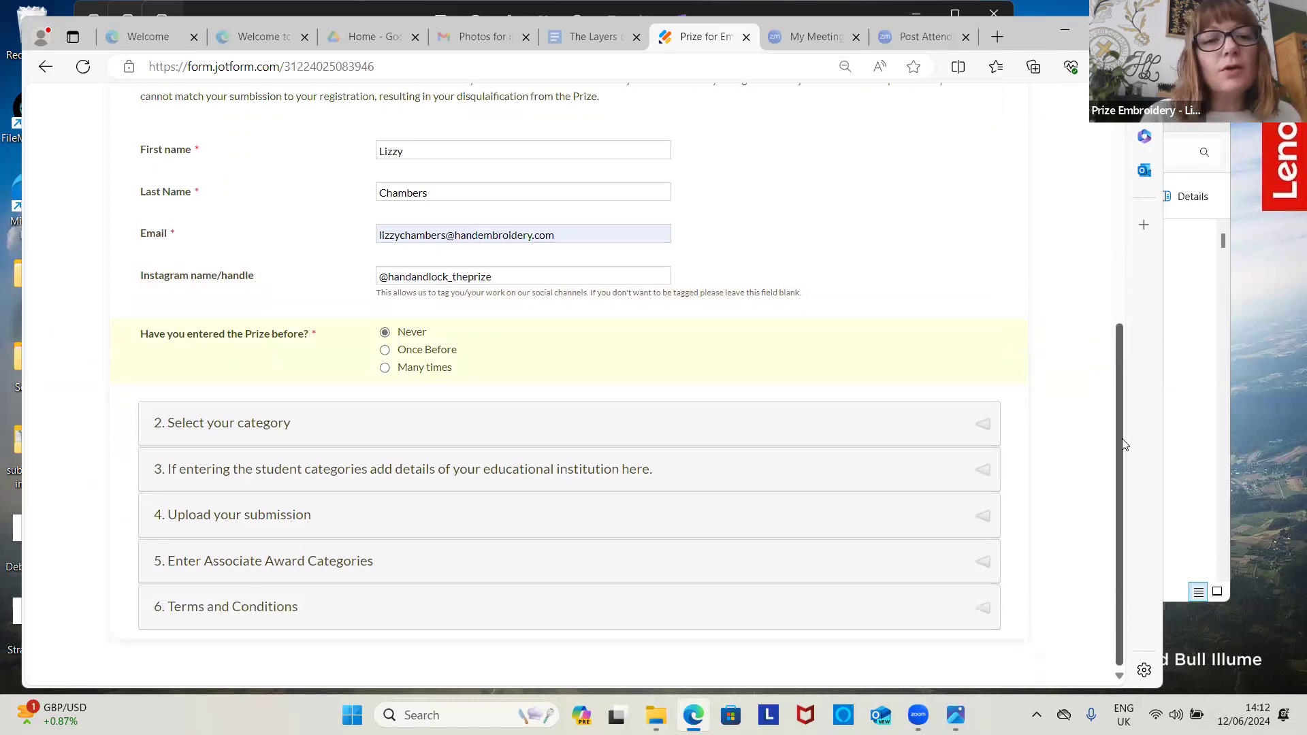
pyautogui.click(379, 418)
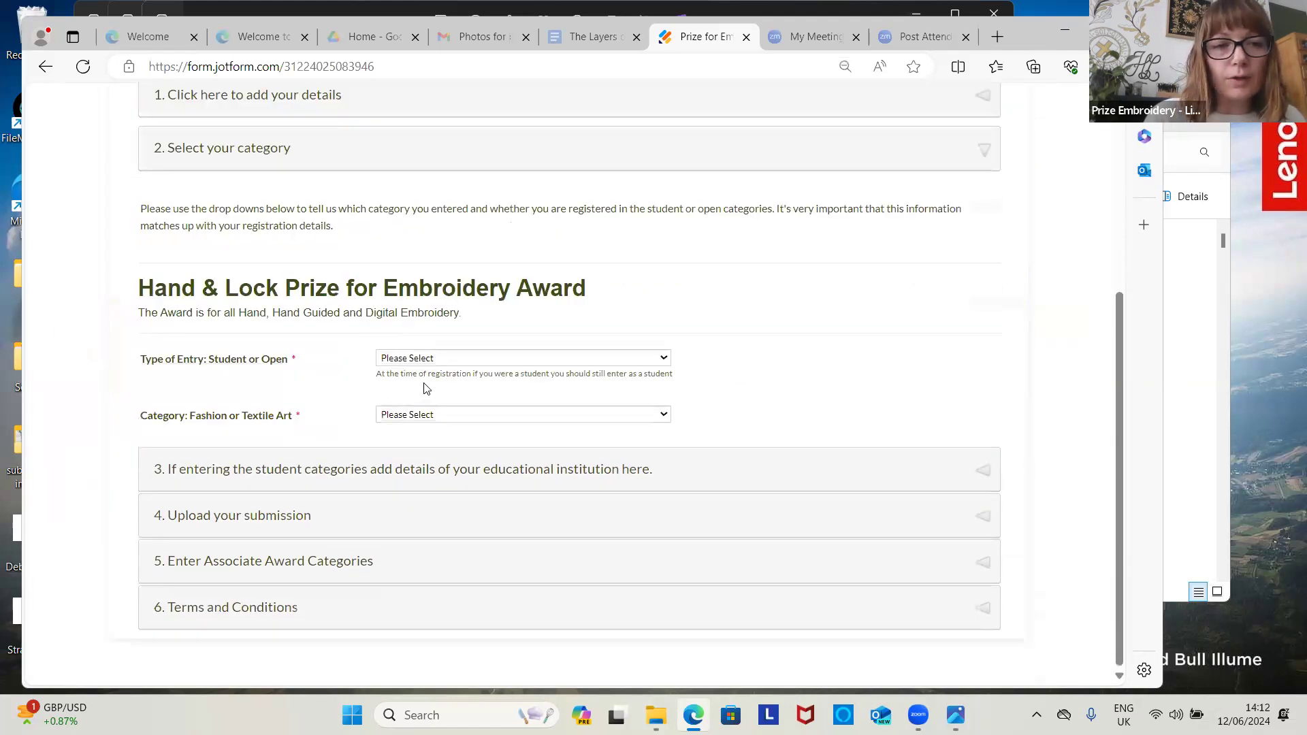
# Step: Set entry type to Open and category to Textile Art, then expand the educational institution section
pyautogui.click(481, 359)
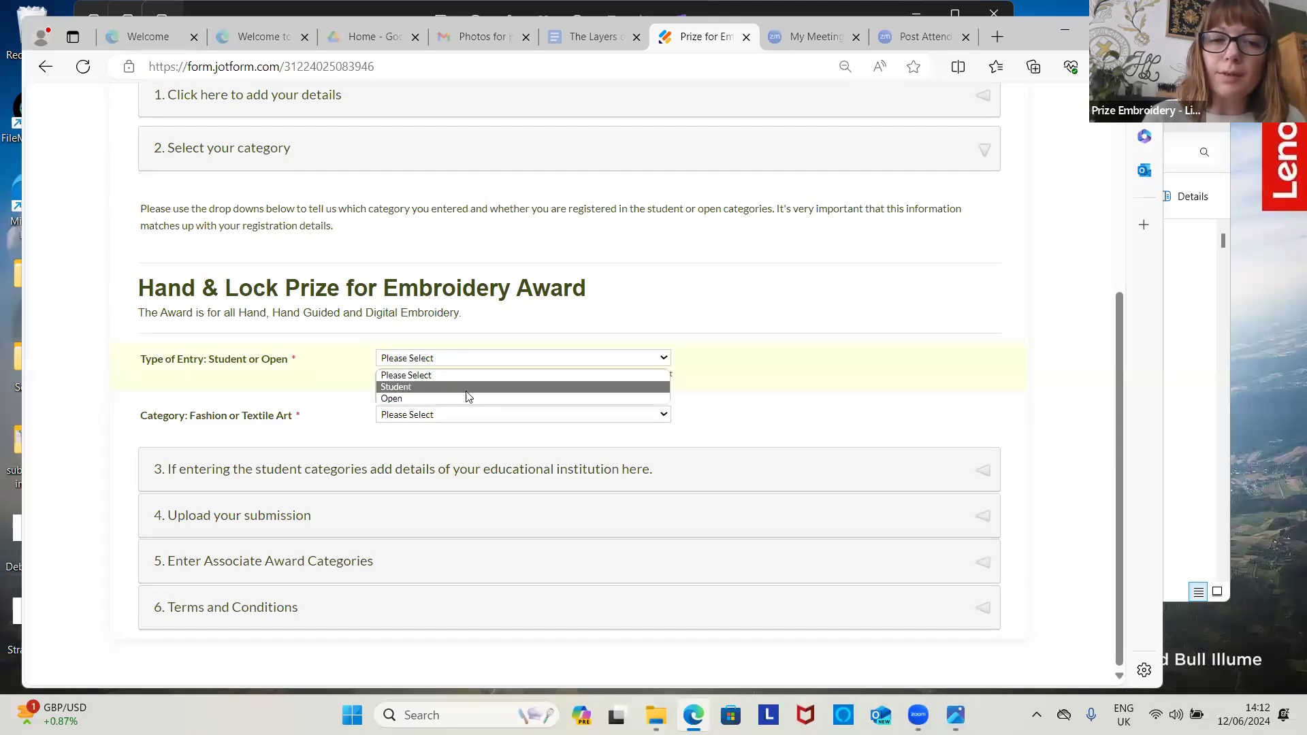
pyautogui.moveTo(458, 411); pyautogui.dragTo(462, 409)
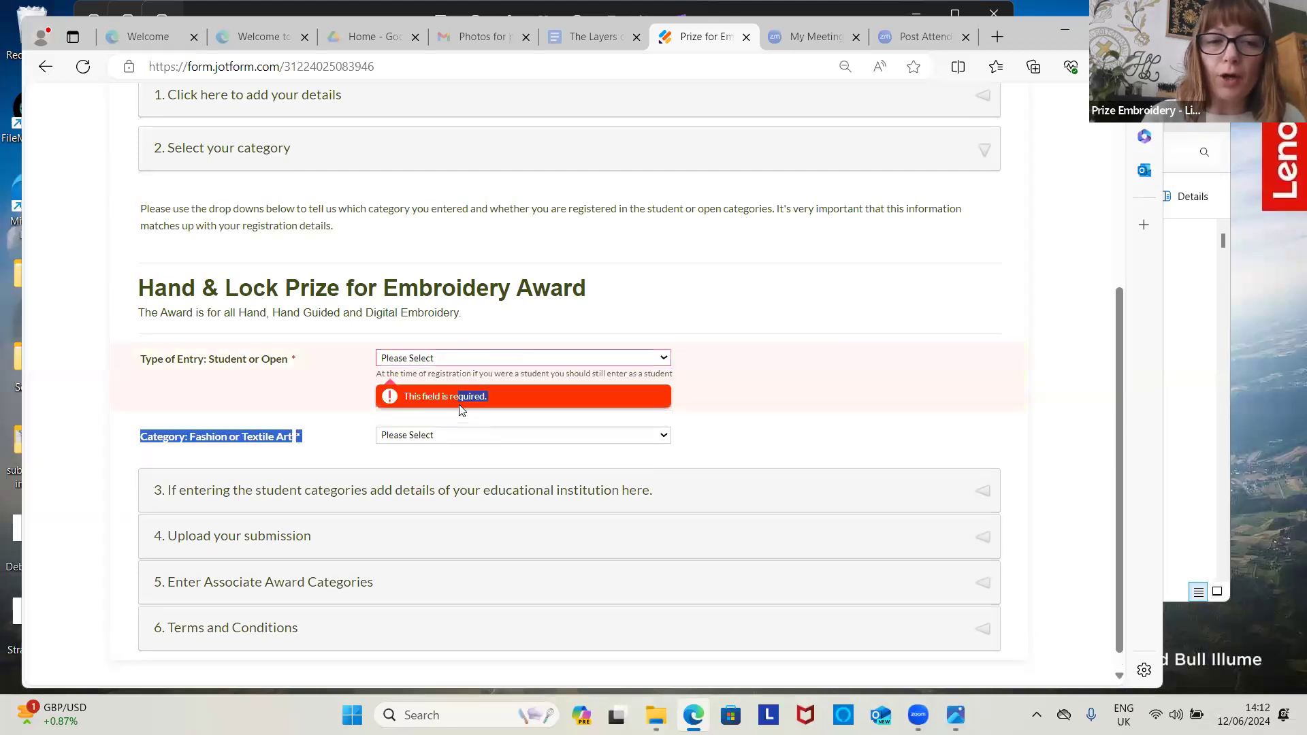
pyautogui.click(420, 358)
pyautogui.click(413, 398)
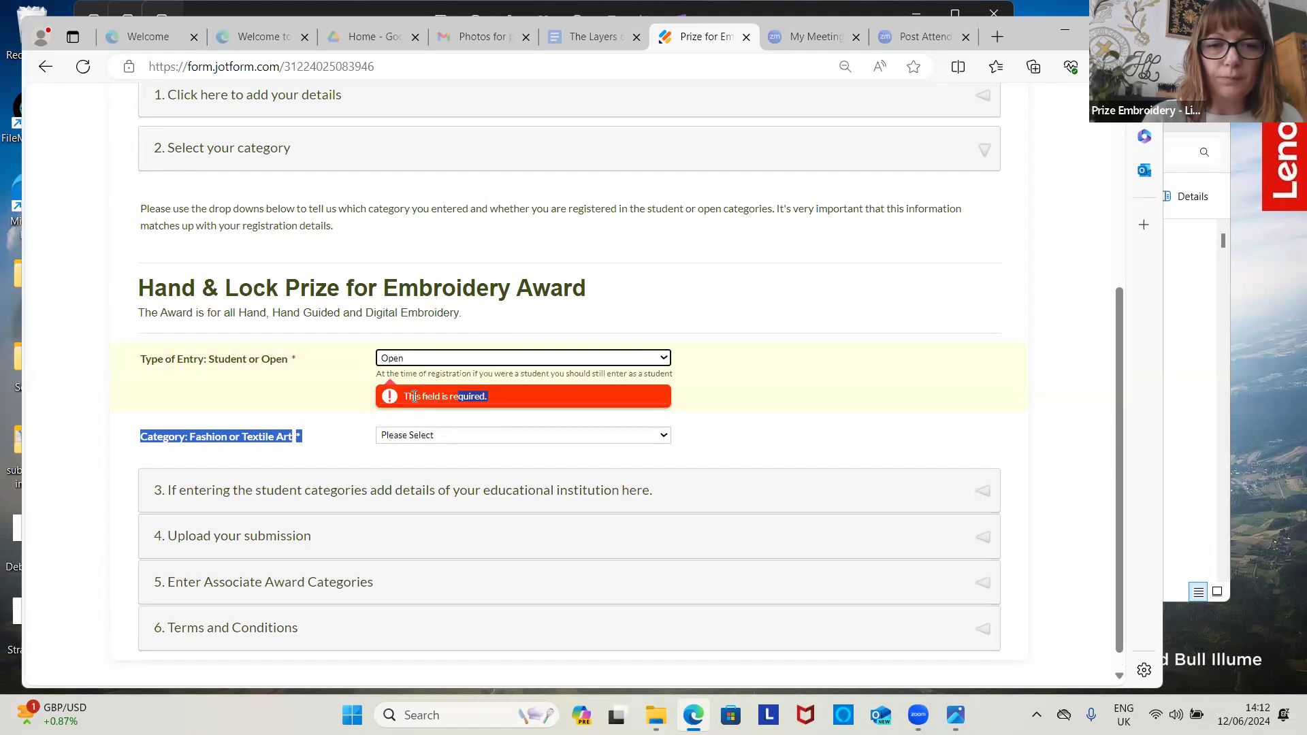
pyautogui.click(394, 437)
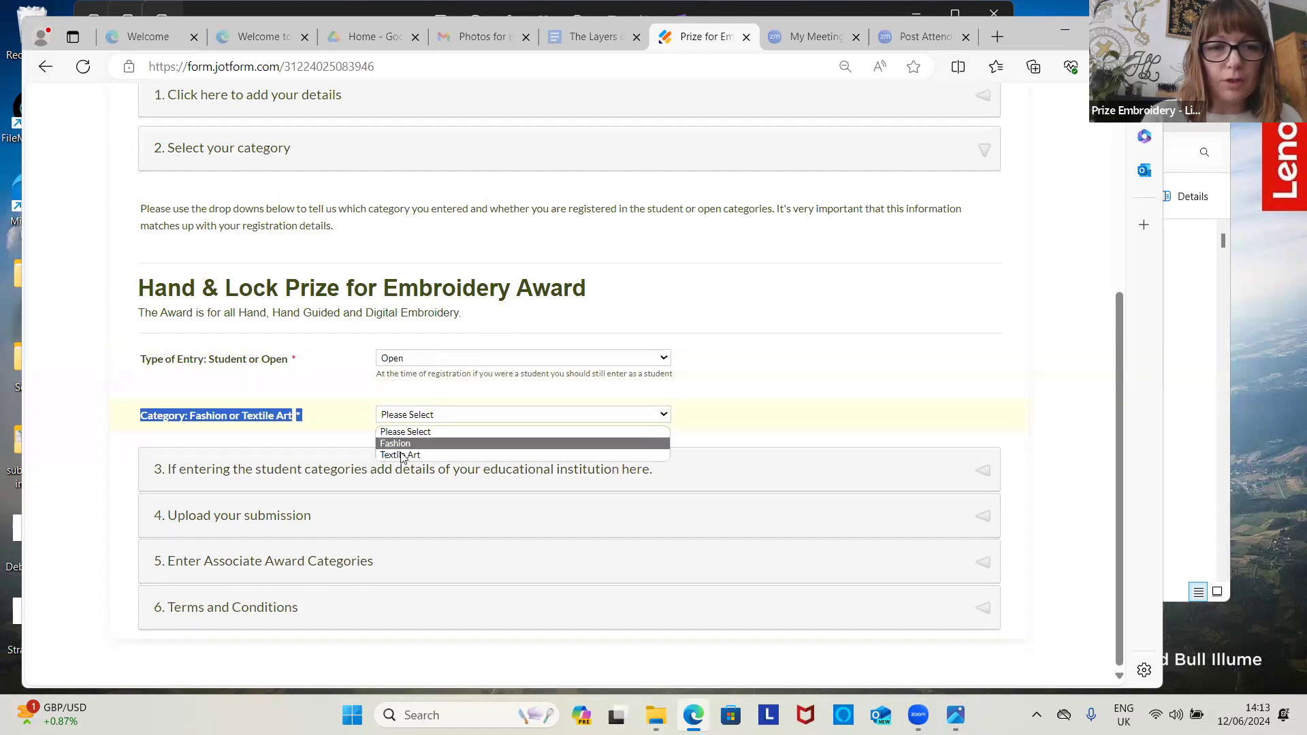
pyautogui.click(401, 456)
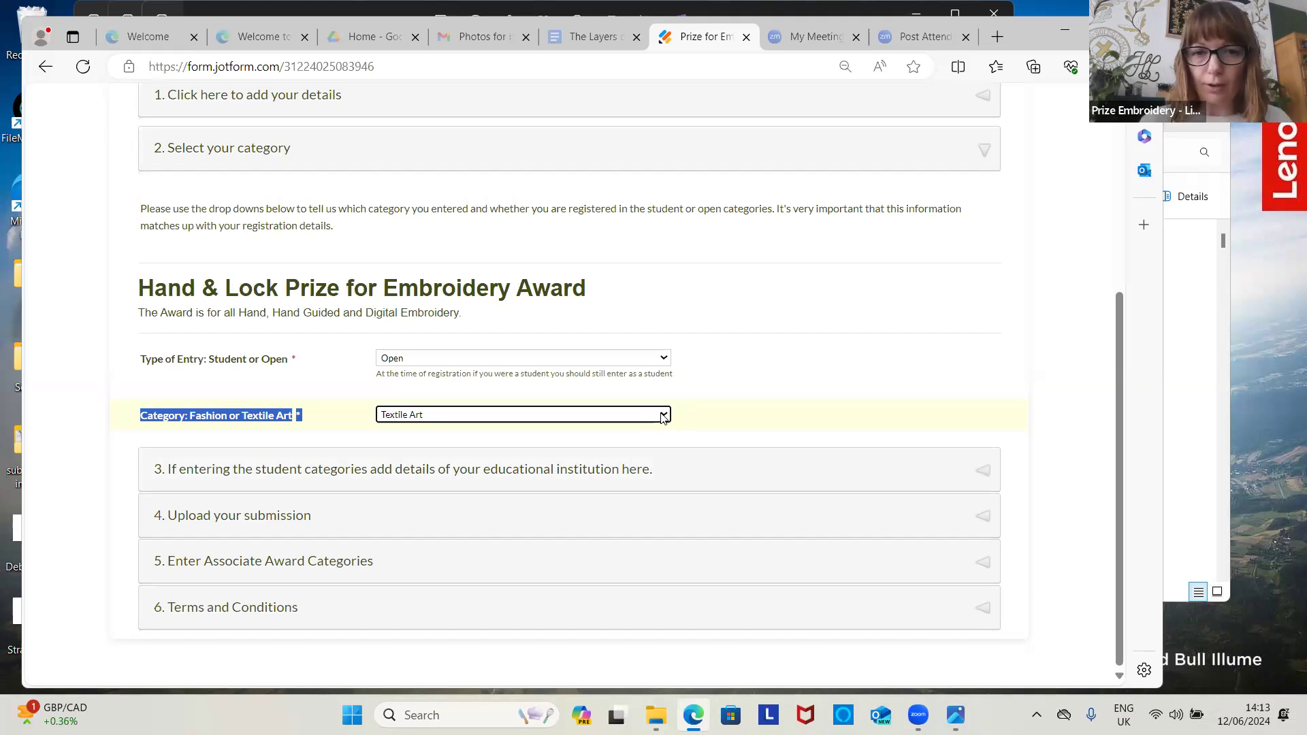
pyautogui.click(682, 473)
pyautogui.moveTo(681, 474); pyautogui.dragTo(678, 392)
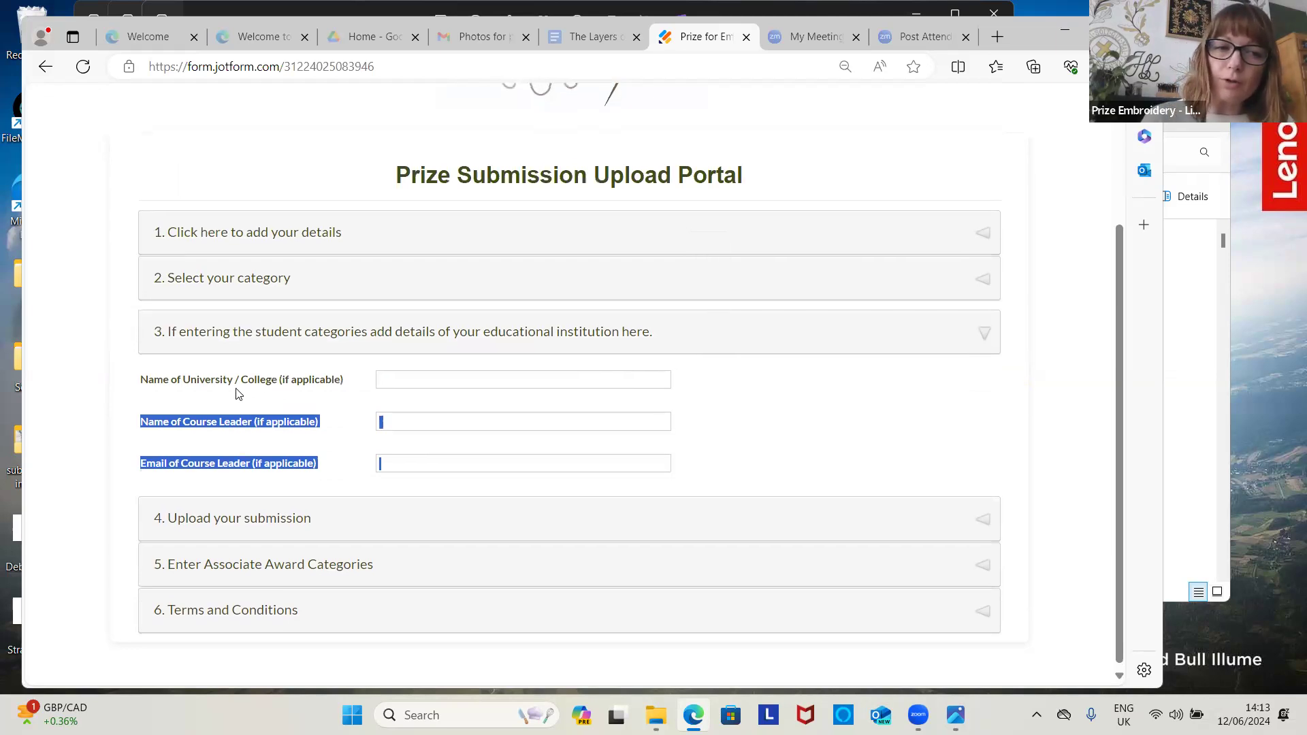
# Step: Expand the Upload your submission section, focus its Title field, and bring up the statement Google Doc
pyautogui.click(443, 480)
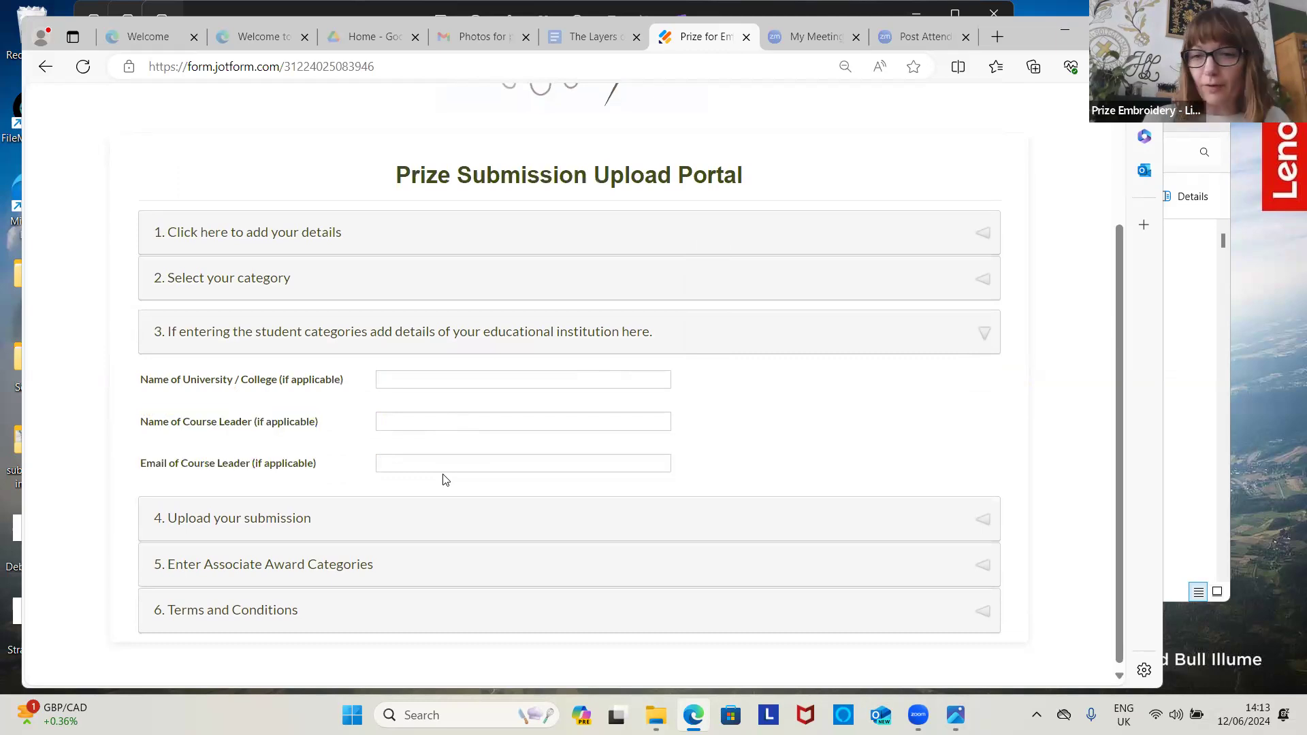
pyautogui.click(765, 523)
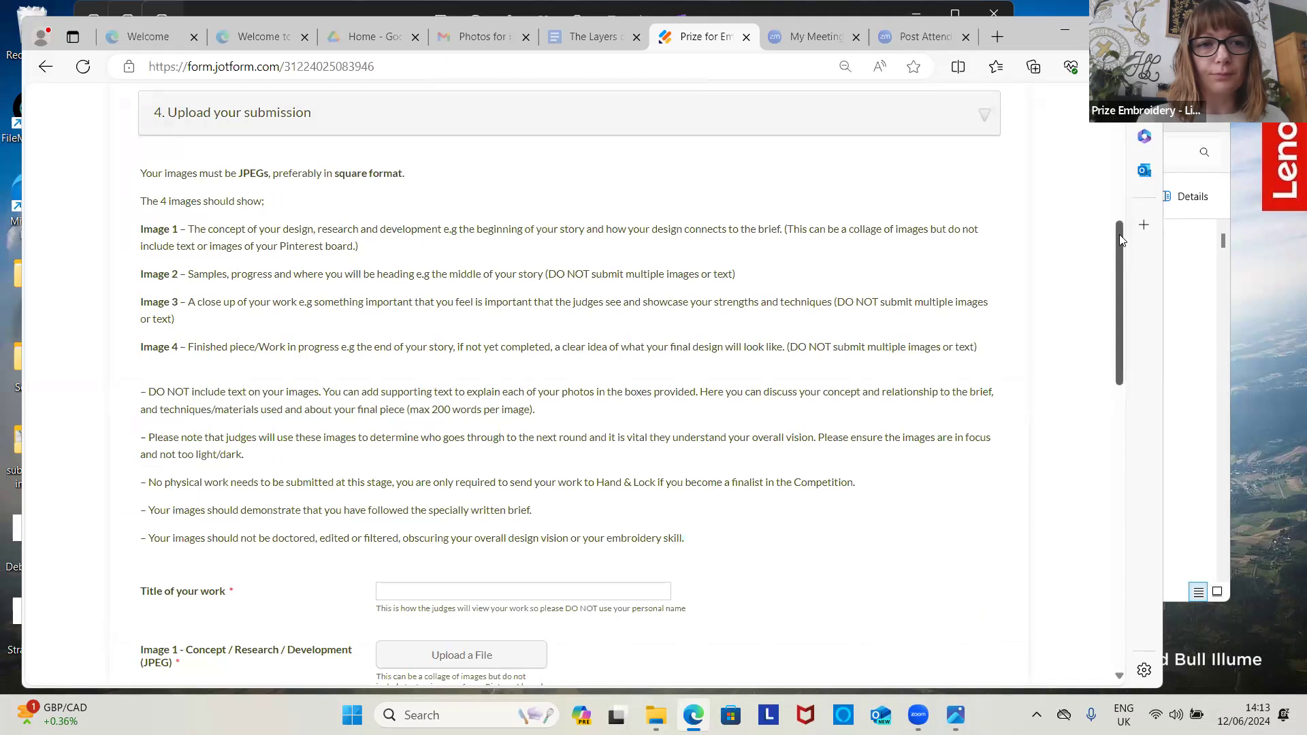
pyautogui.moveTo(1119, 236); pyautogui.dragTo(1116, 216)
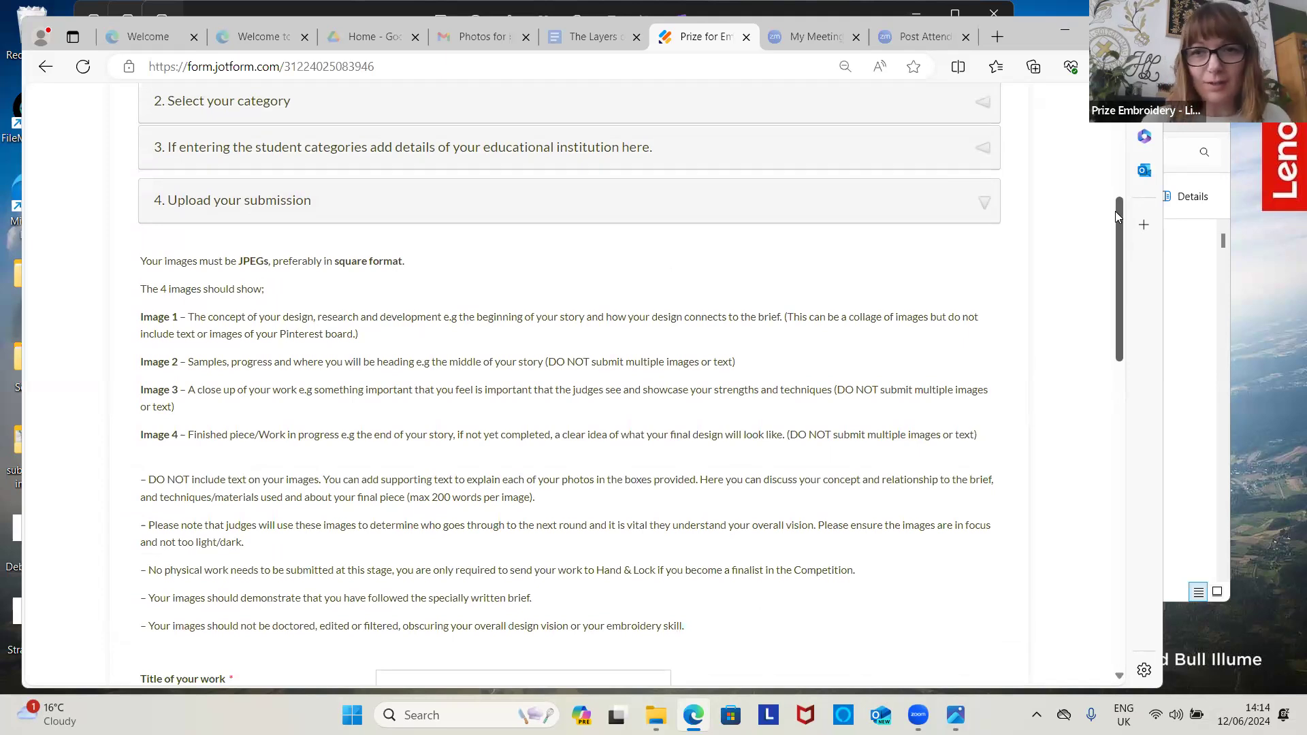
pyautogui.moveTo(1118, 218); pyautogui.dragTo(1122, 274)
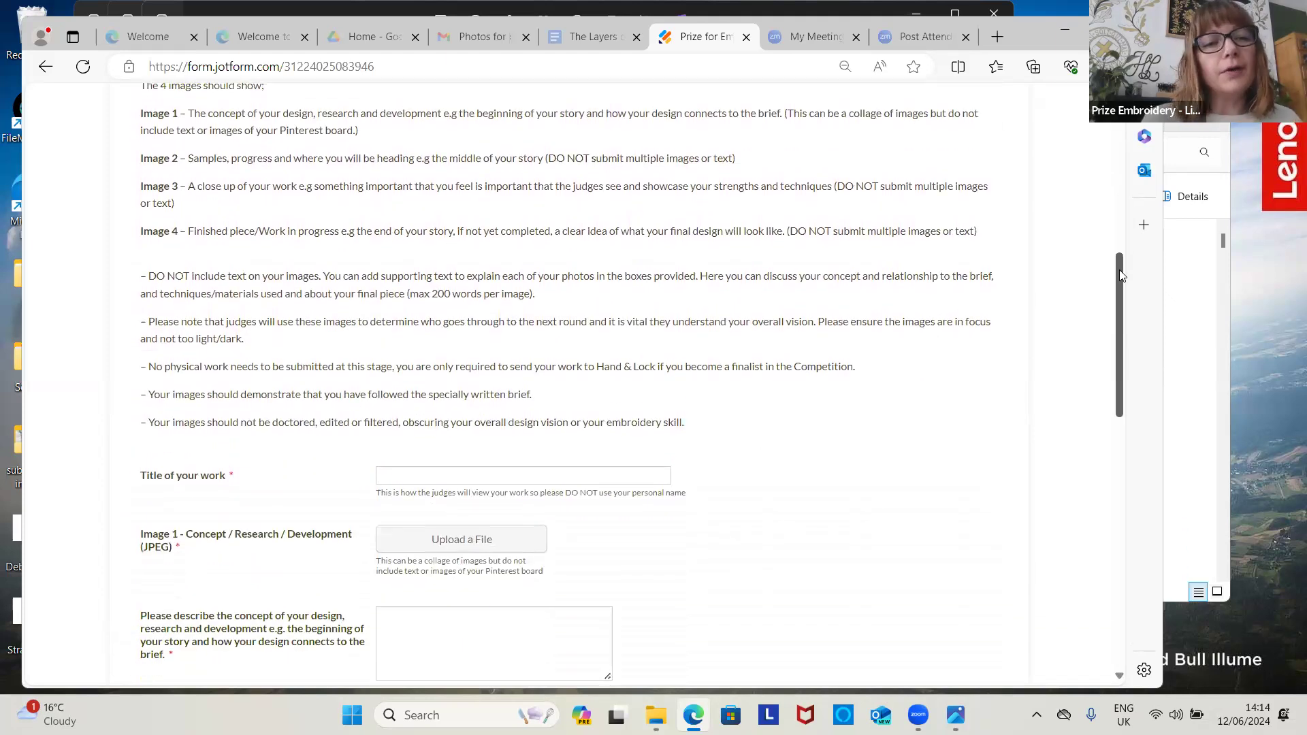
pyautogui.scroll(-1, 1122, 277)
pyautogui.scroll(-2, 1126, 283)
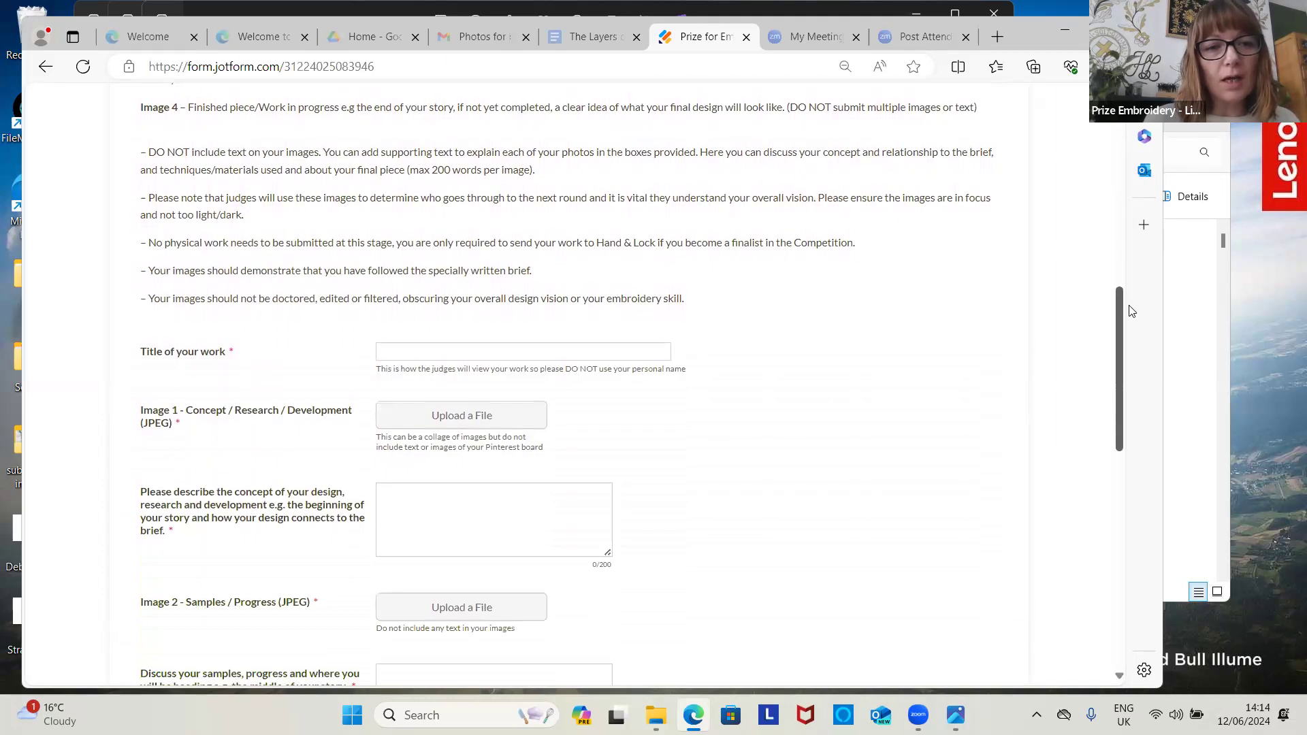
pyautogui.scroll(-2, 1134, 328)
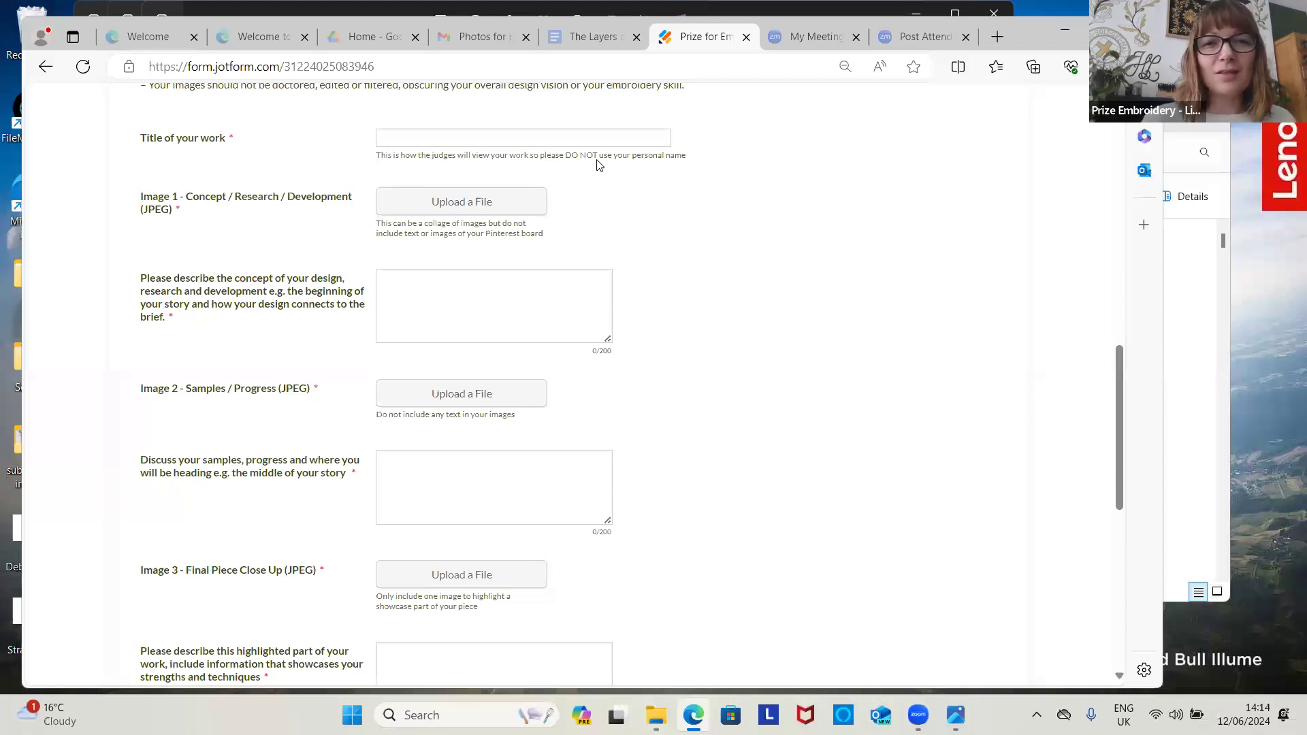
pyautogui.click(603, 138)
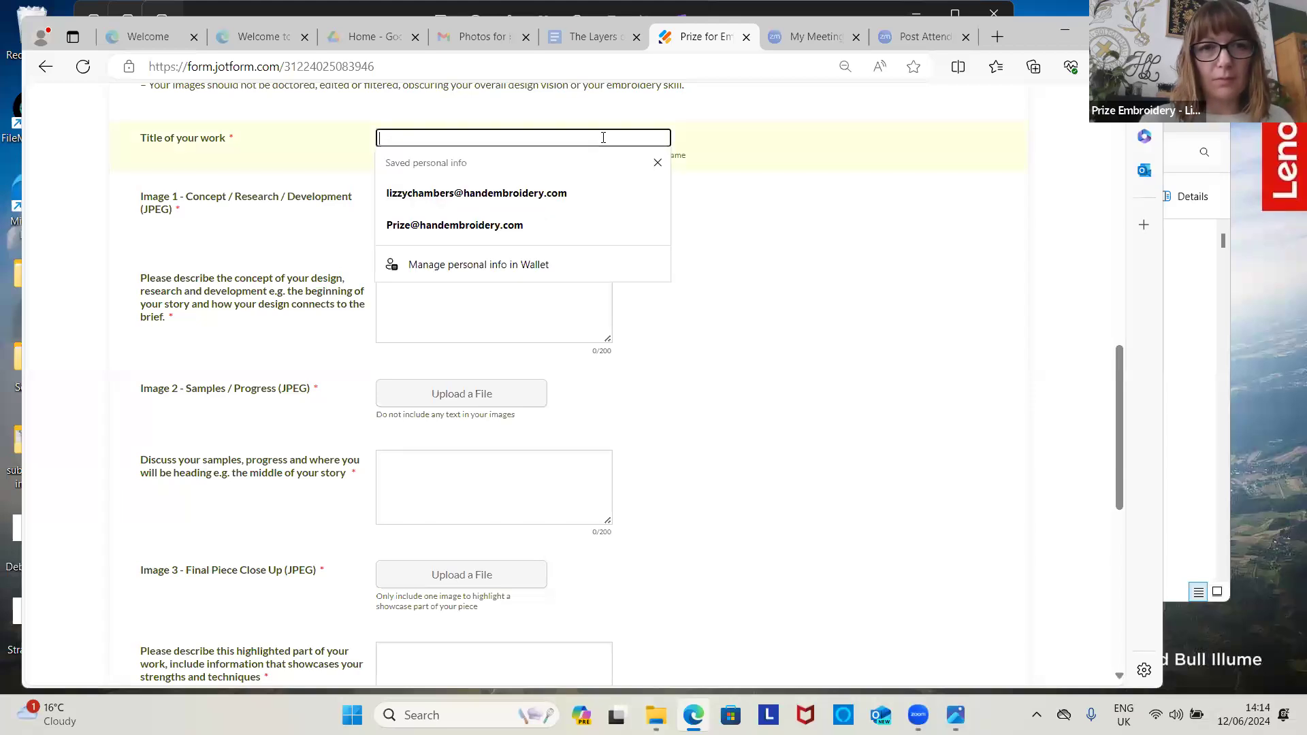
pyautogui.click(618, 34)
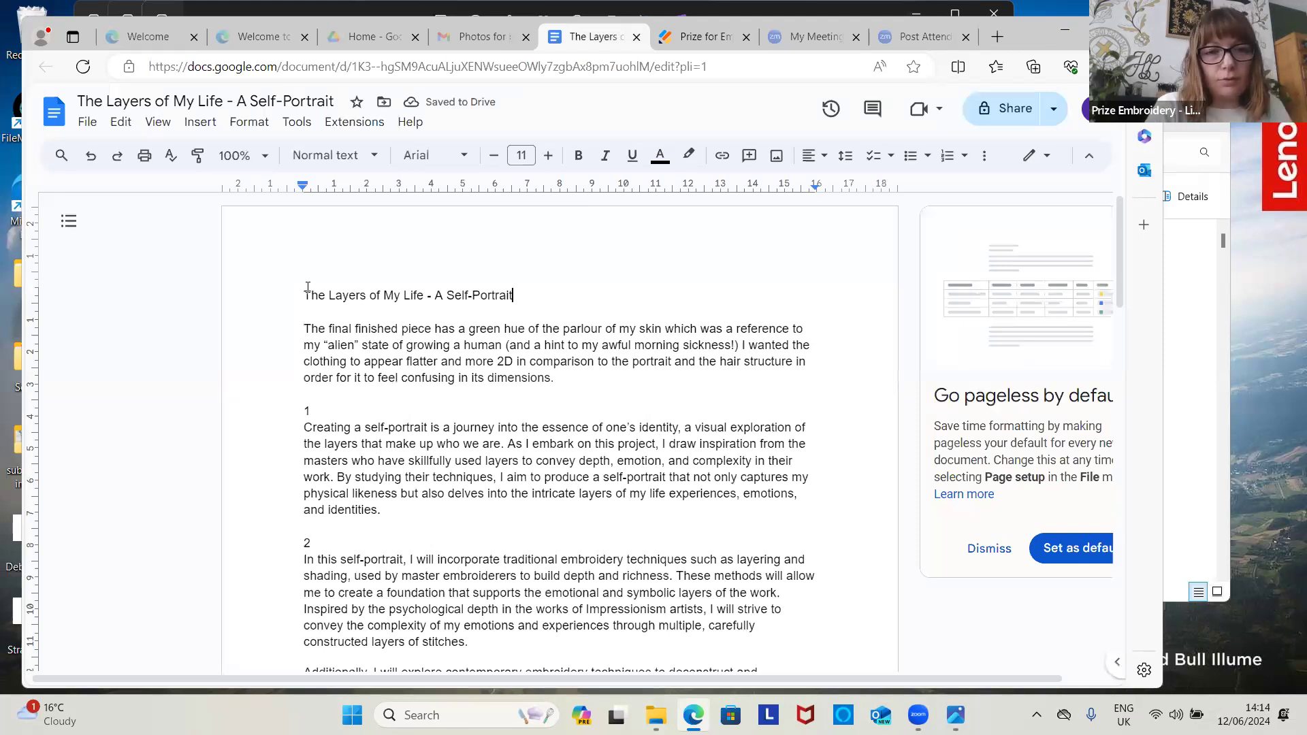
# Step: Copy 'The Layers of My Life - A Self-Portrait' from the doc into the Title of your work field
pyautogui.tripleClick(308, 286)
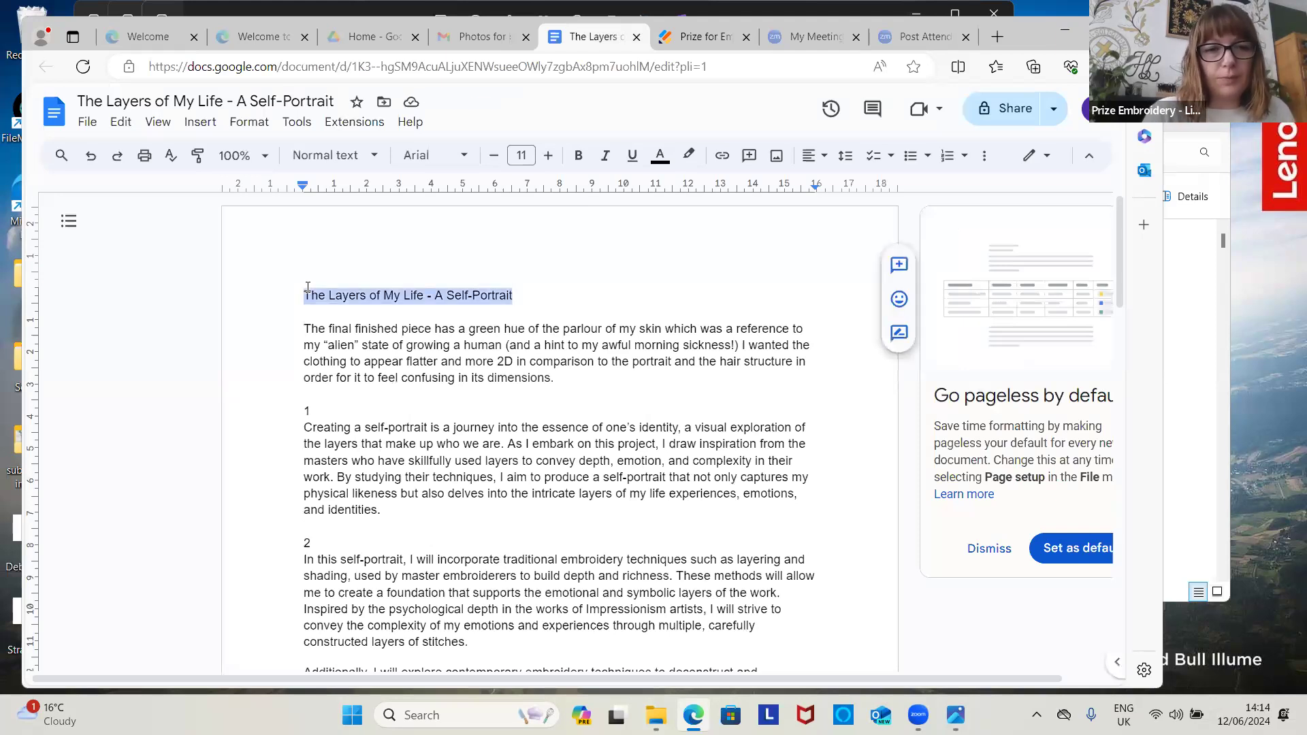
pyautogui.click(308, 287)
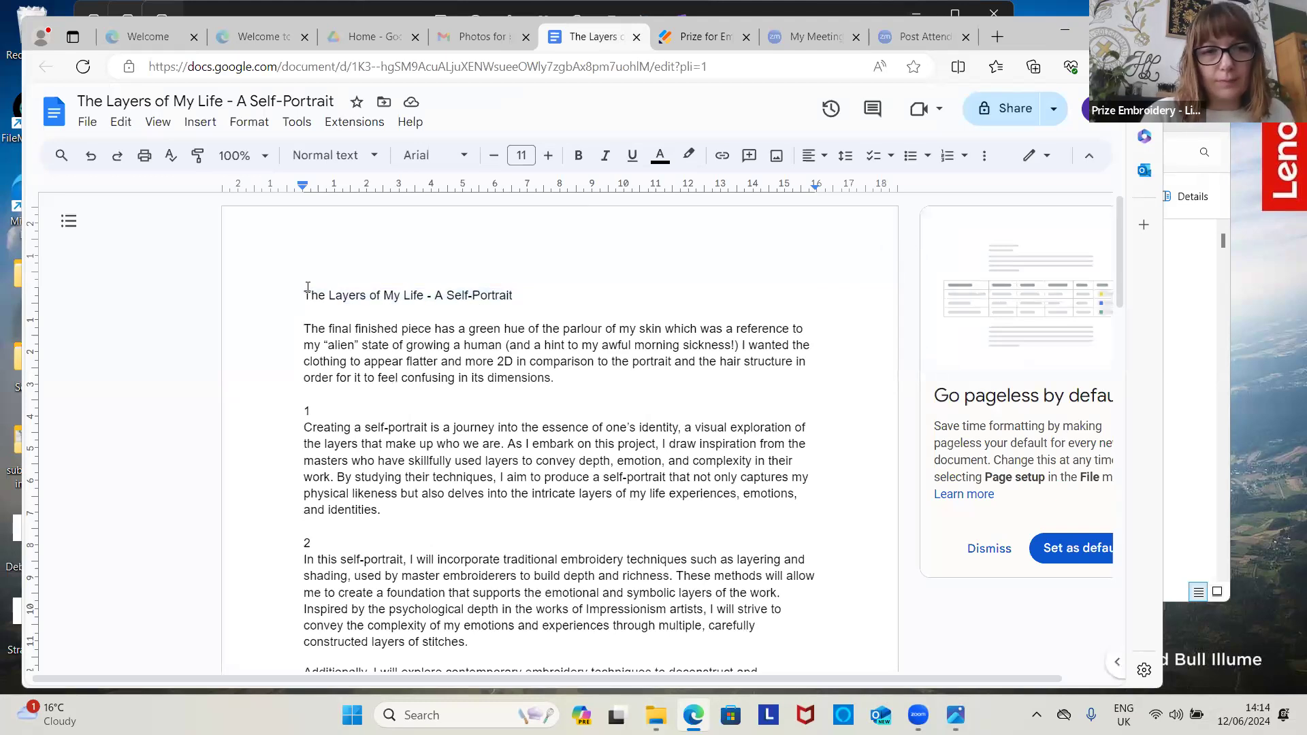
pyautogui.moveTo(304, 296); pyautogui.dragTo(516, 297)
pyautogui.hotkey('ctrl', 'c')
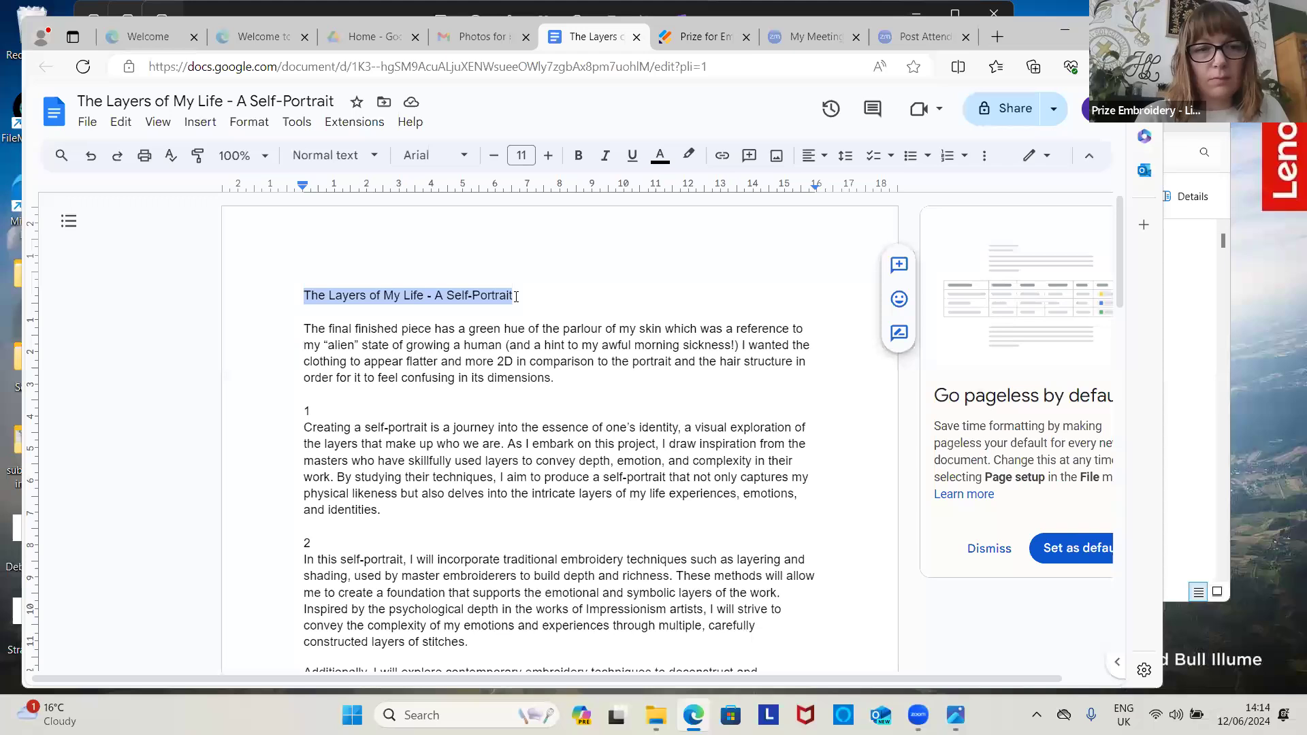
pyautogui.hotkey('ctrl', '+')
pyautogui.hotkey('ctrl', '+')
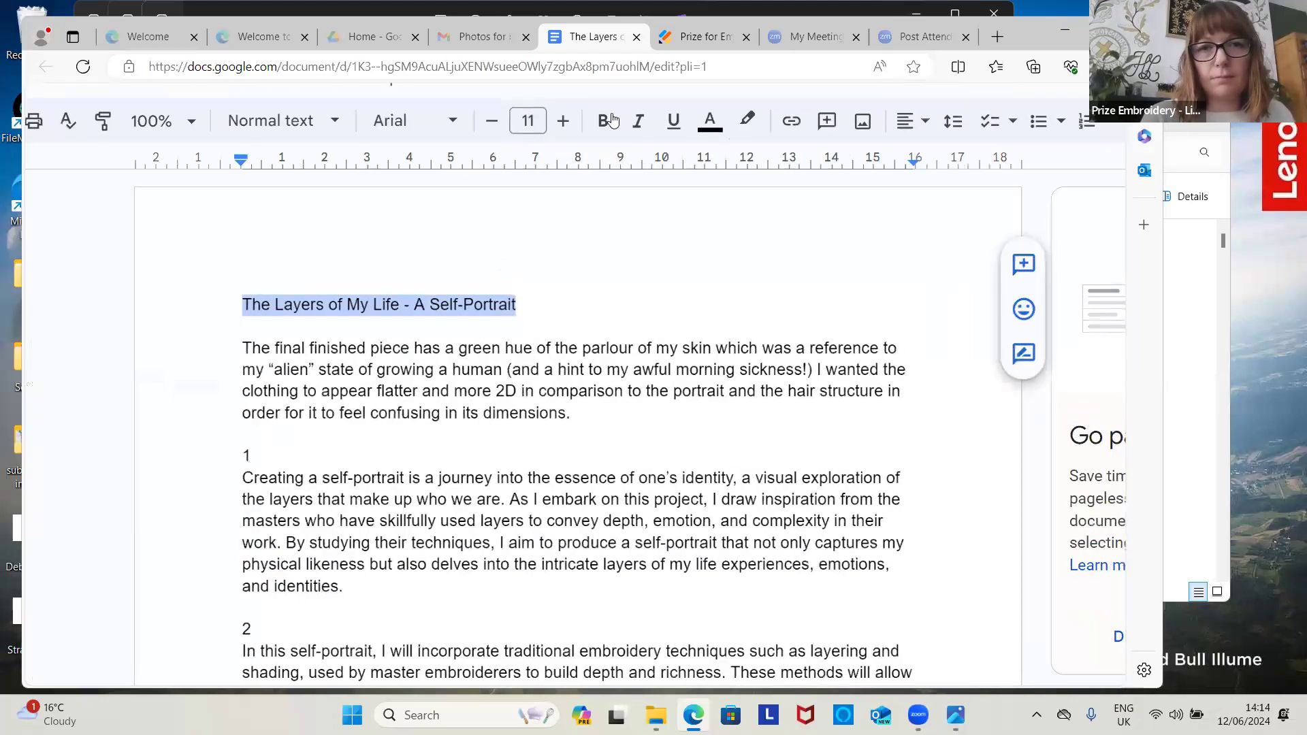
pyautogui.click(705, 39)
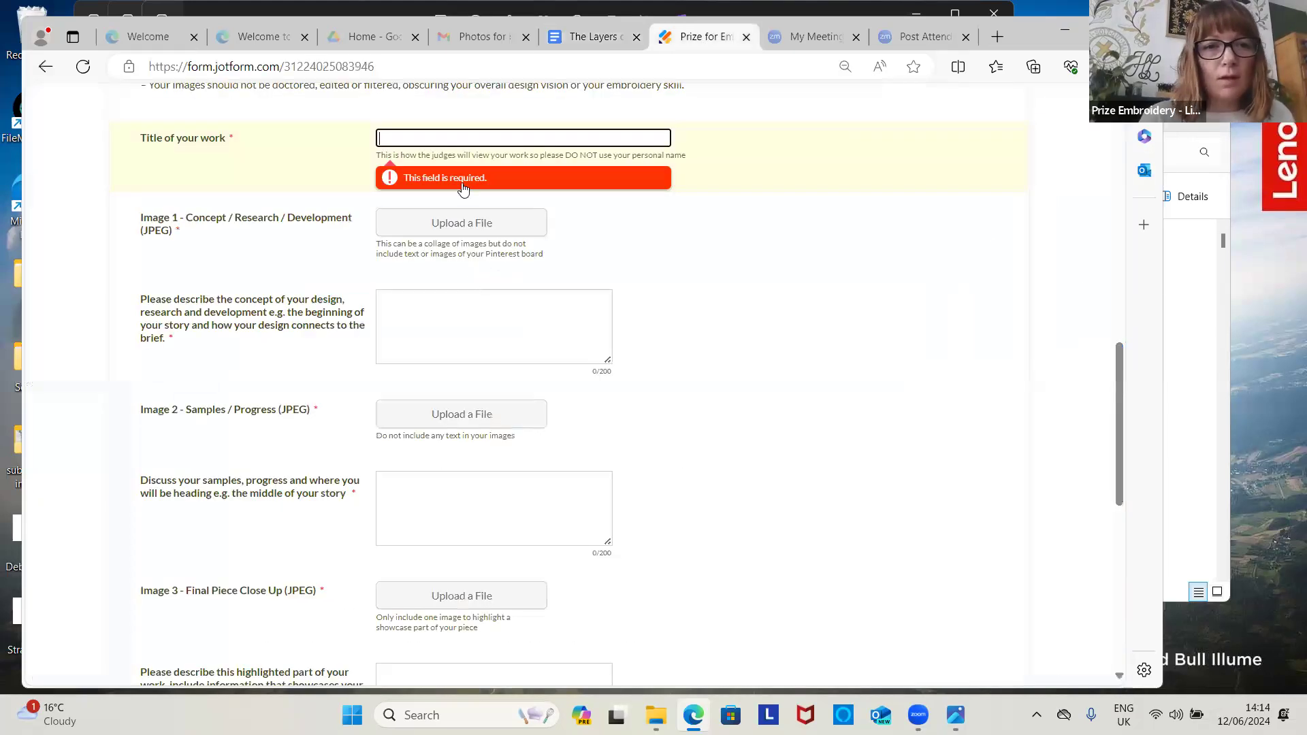
pyautogui.click(473, 139)
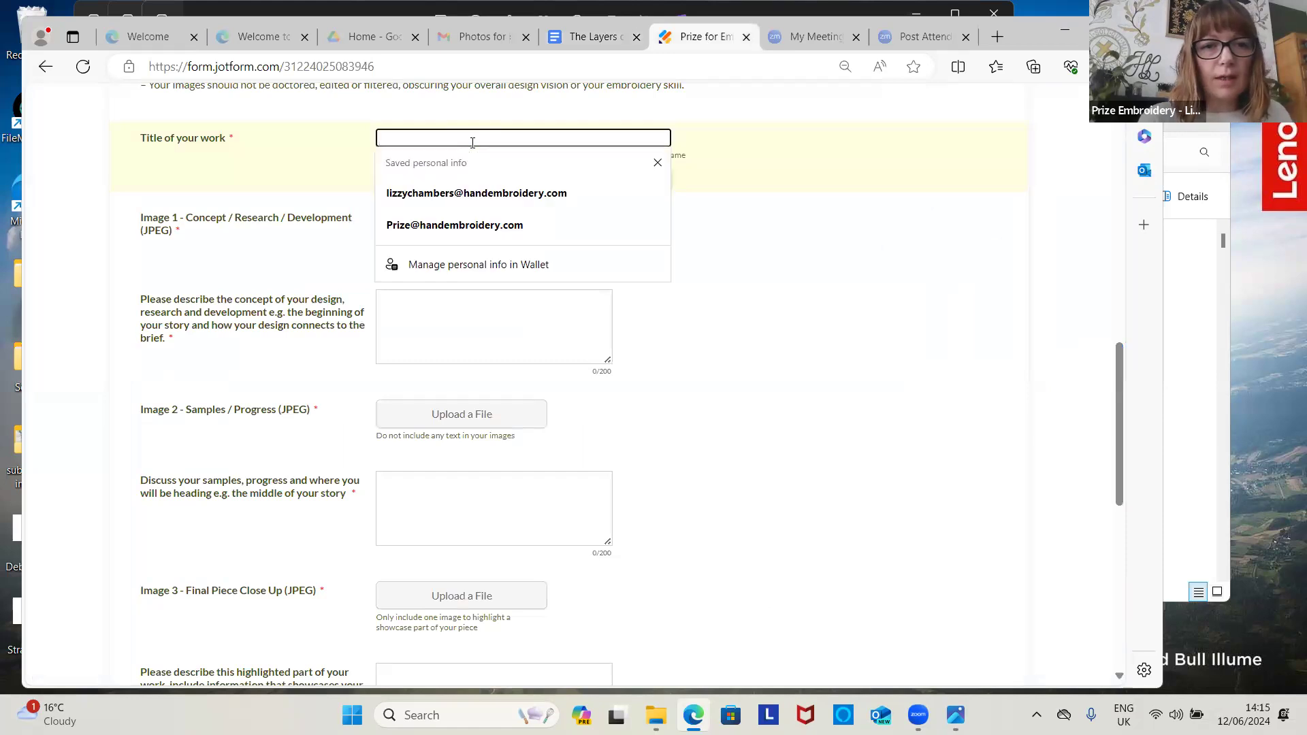
pyautogui.hotkey('ctrl', 'v')
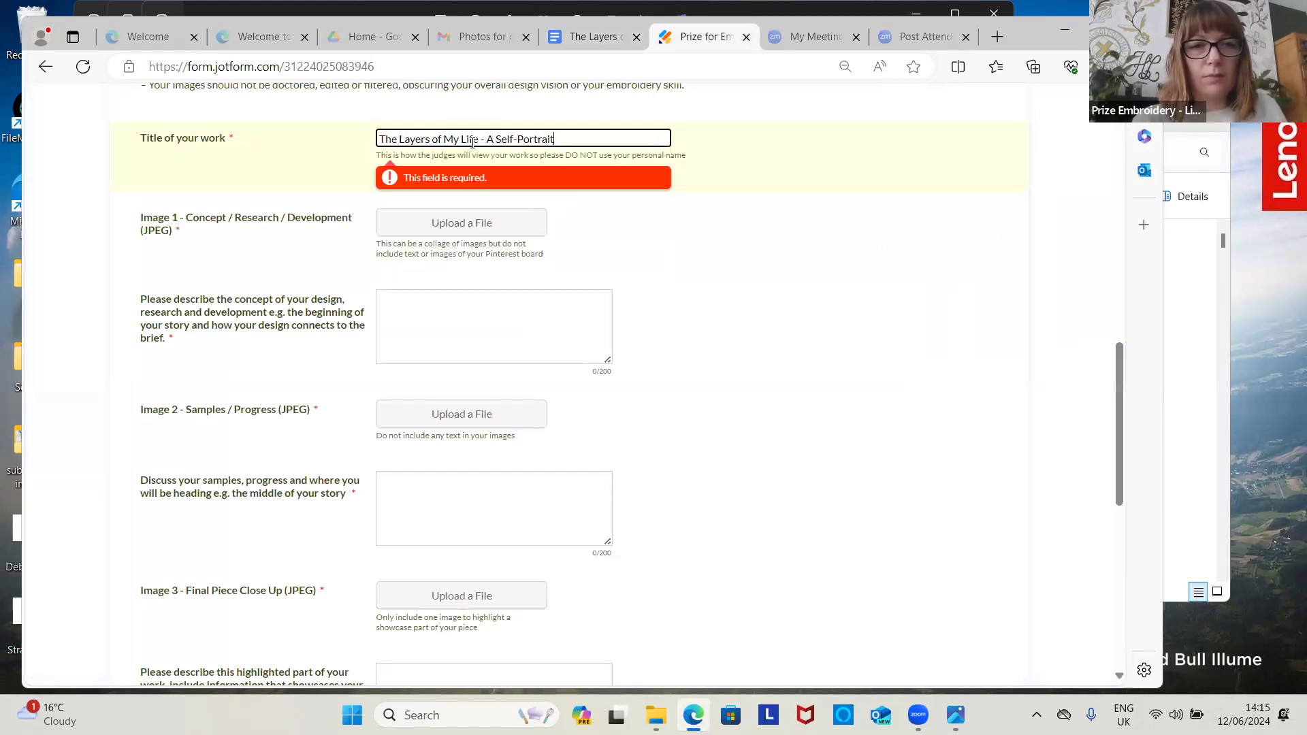
# Step: Attach 1.jpg from Desktop > submission images as Image 1, then select paragraph 1 in the doc
pyautogui.click(456, 232)
pyautogui.click(471, 210)
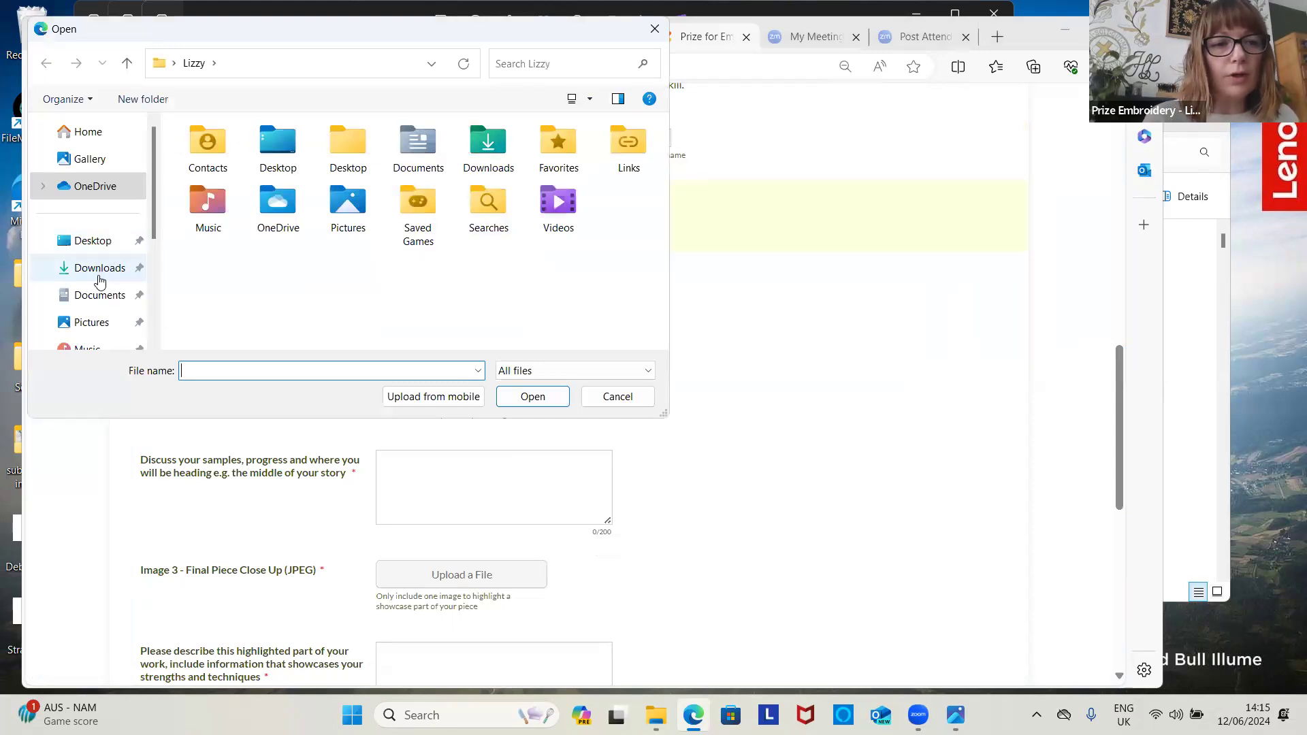
pyautogui.click(98, 249)
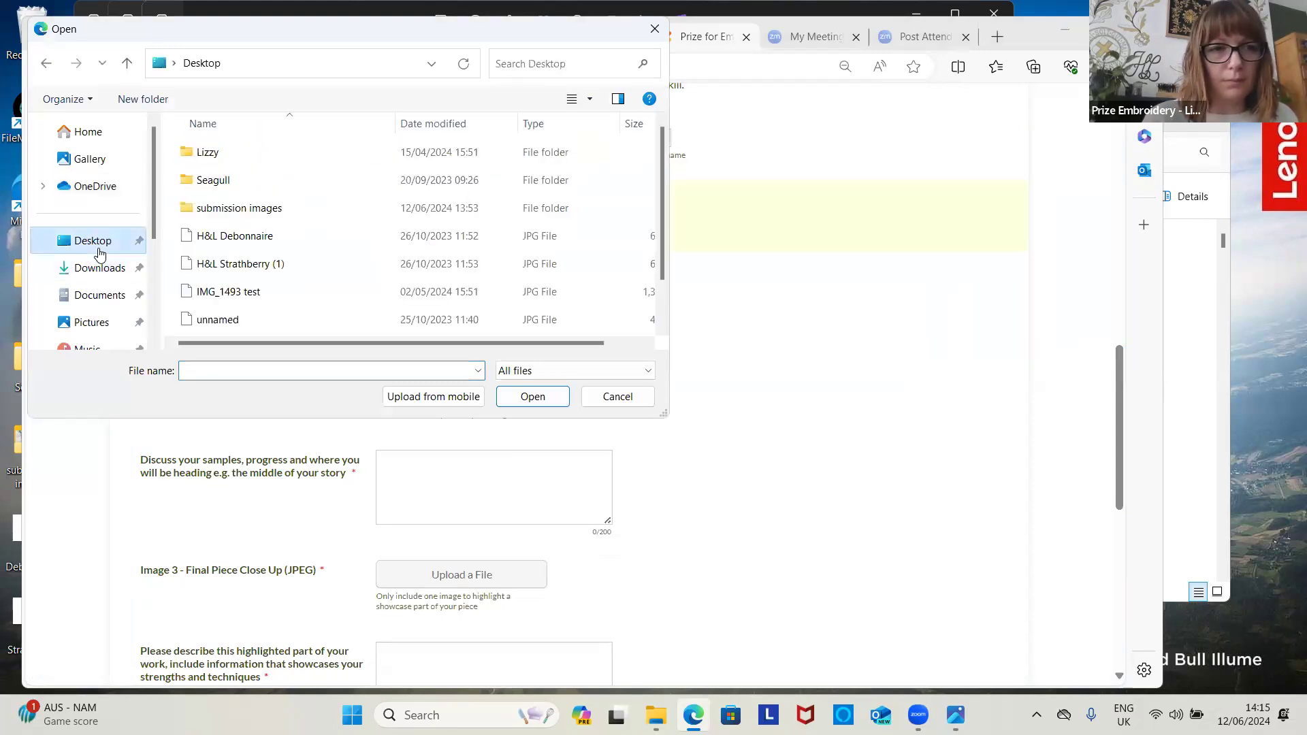
pyautogui.click(255, 209)
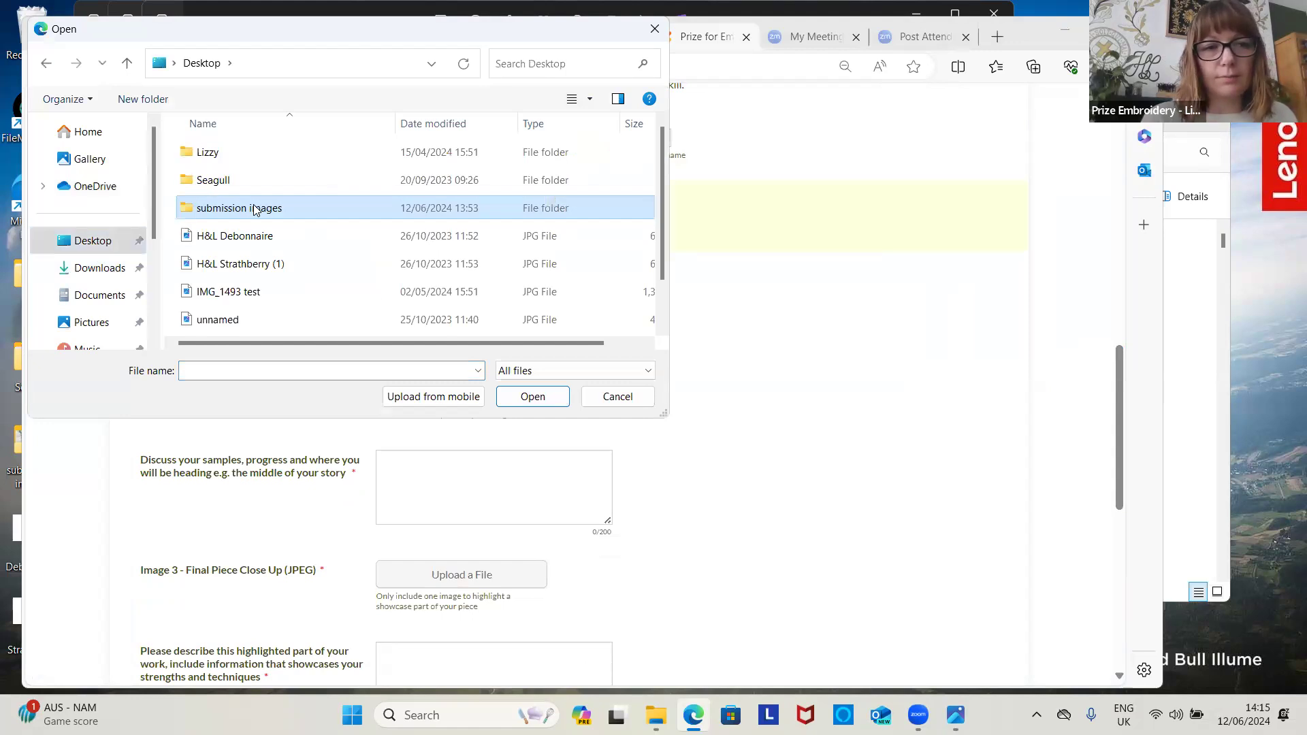
pyautogui.doubleClick(256, 209)
pyautogui.click(256, 184)
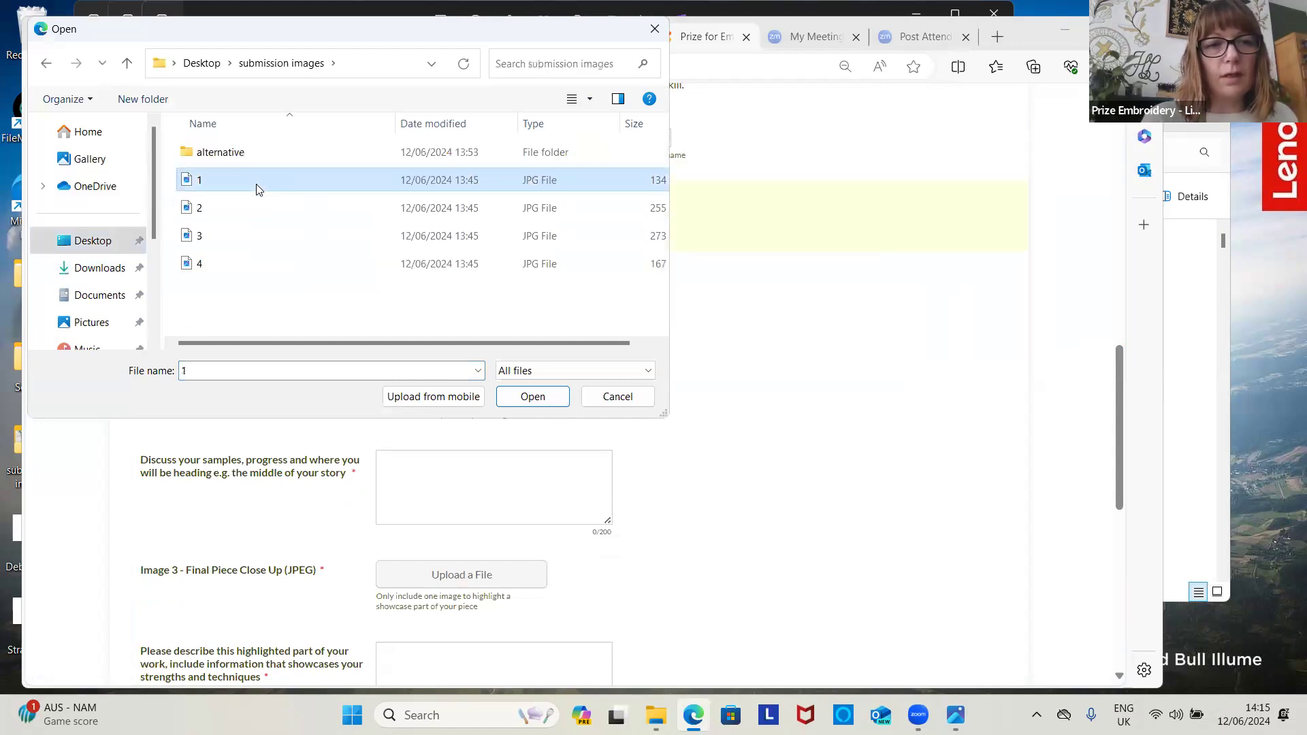
pyautogui.doubleClick(256, 184)
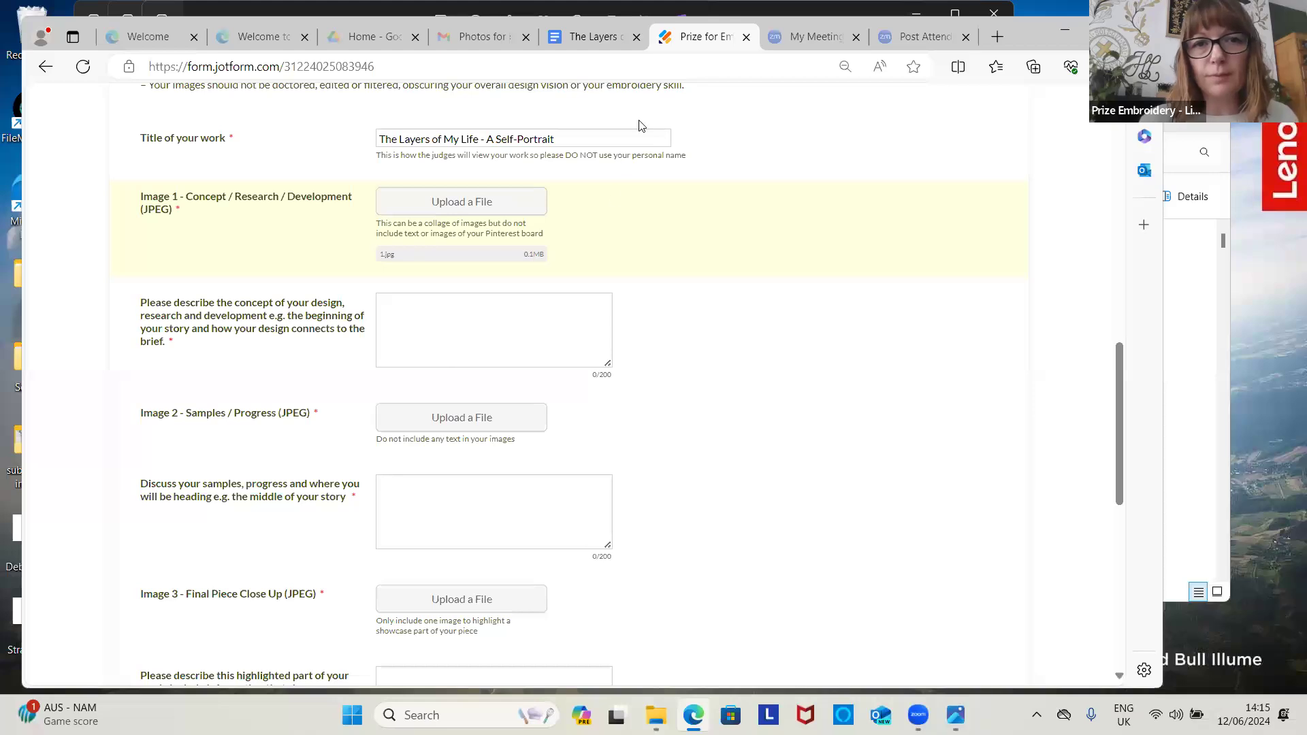
pyautogui.click(590, 39)
pyautogui.moveTo(238, 474); pyautogui.dragTo(346, 587)
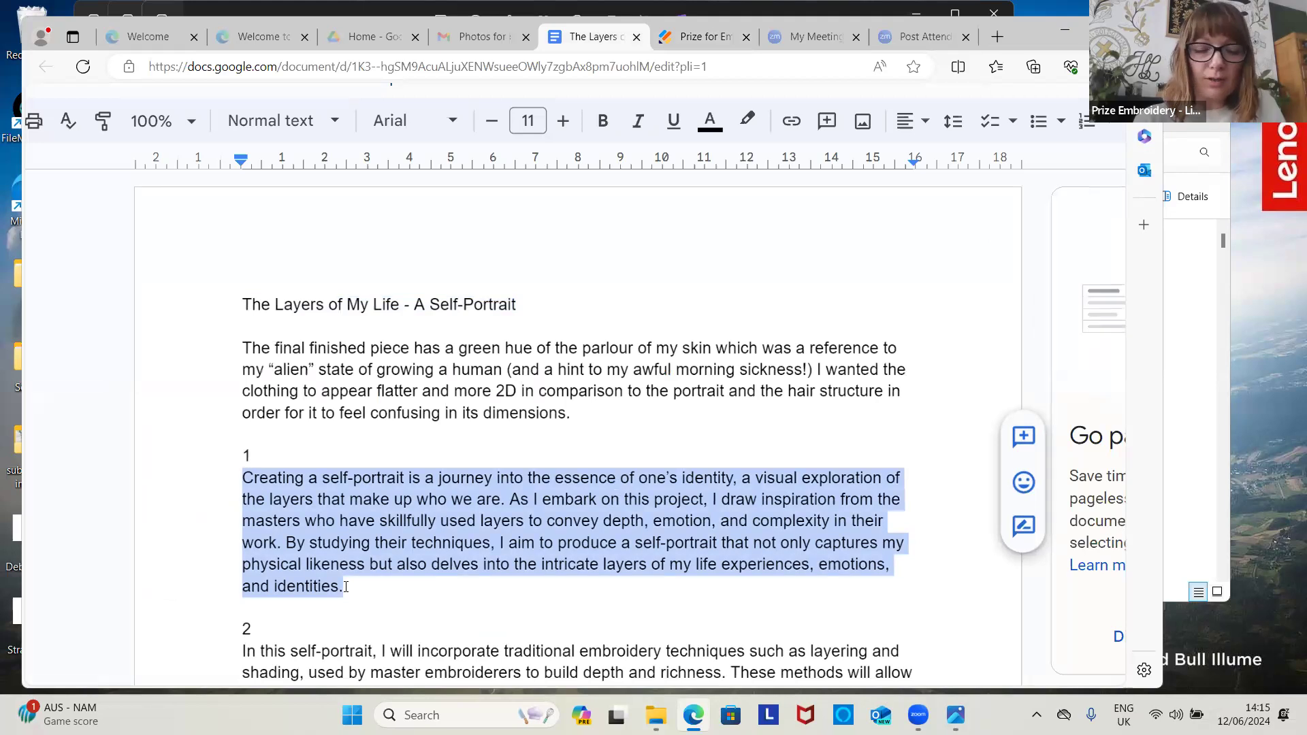
# Step: Paste paragraph 1 into the concept description, attach 2.jpg as Image 2, and dismiss the notification
pyautogui.click(708, 41)
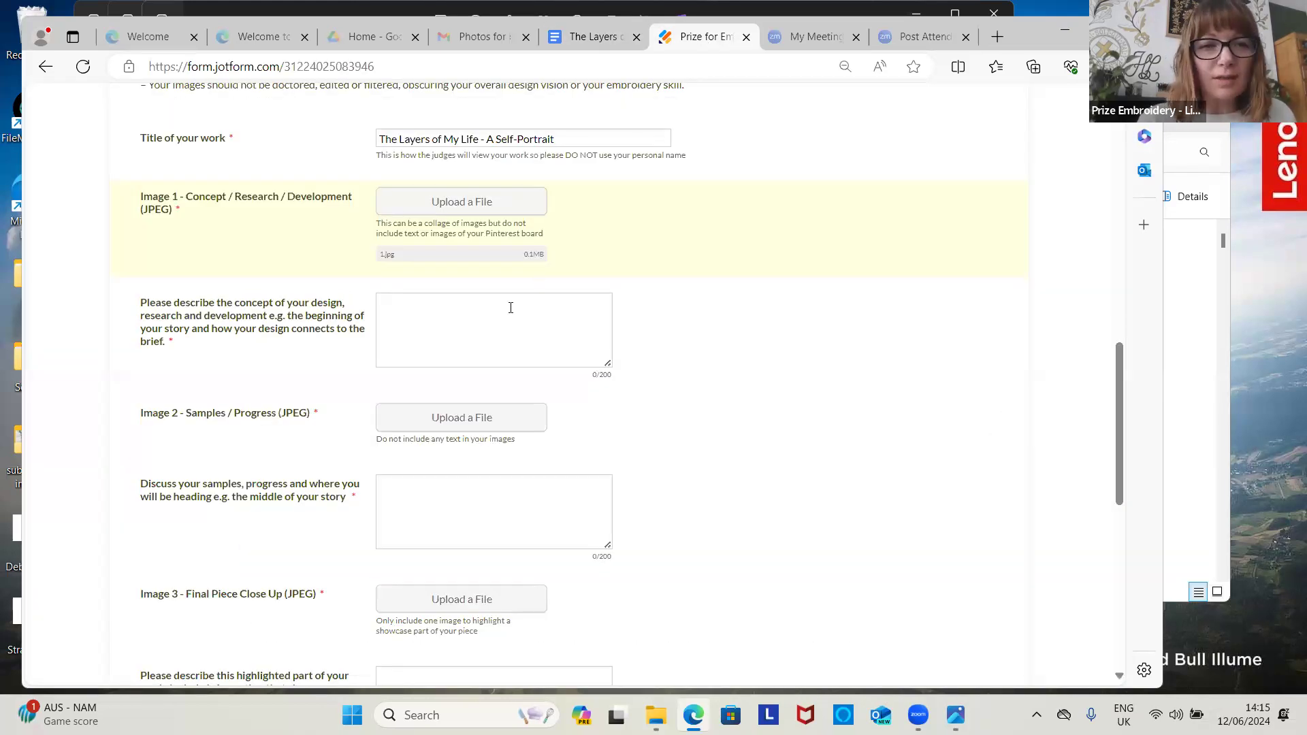
pyautogui.hotkey('ctrl', 'v')
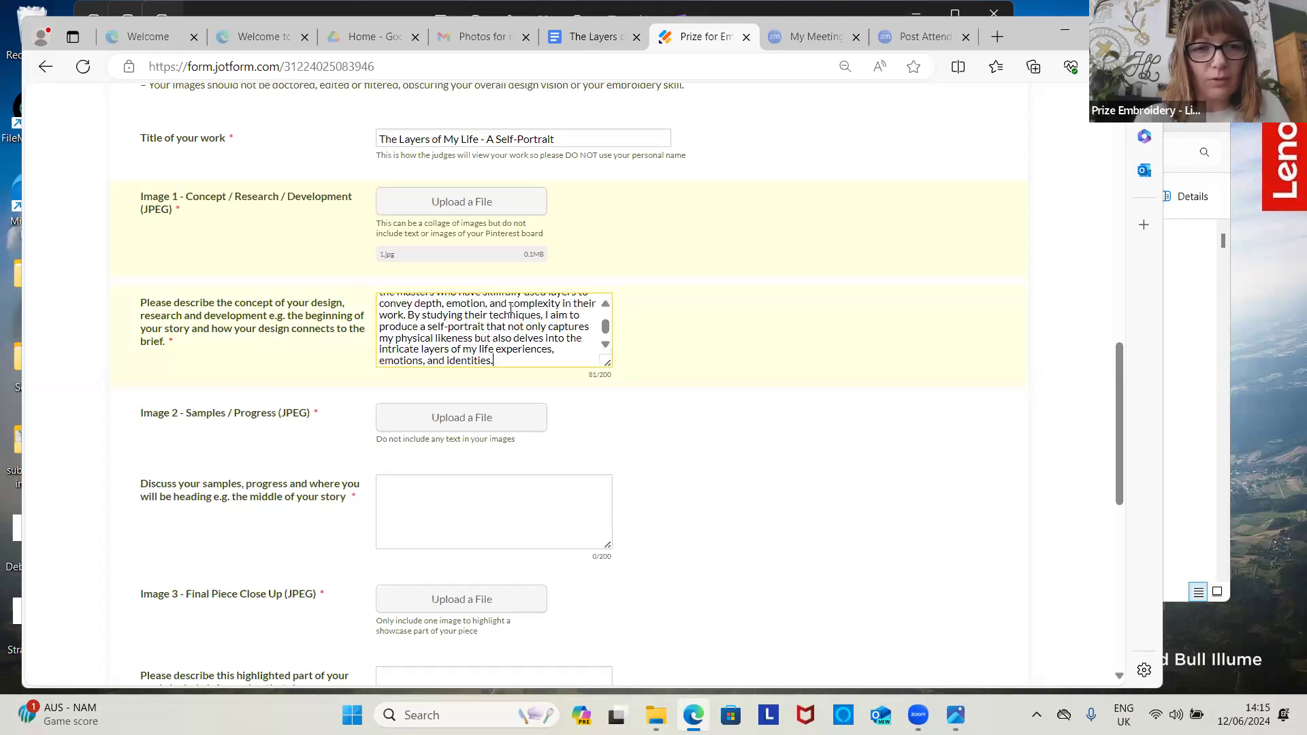
pyautogui.click(512, 419)
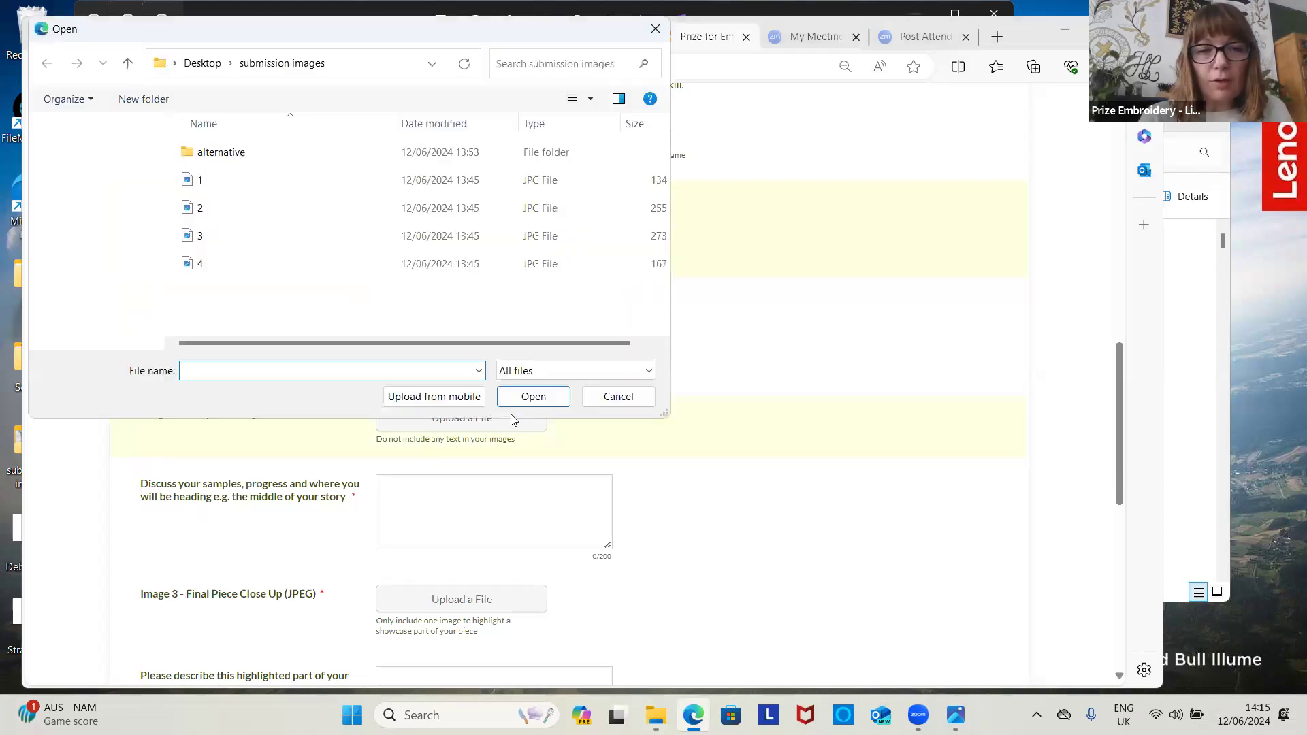
pyautogui.doubleClick(245, 207)
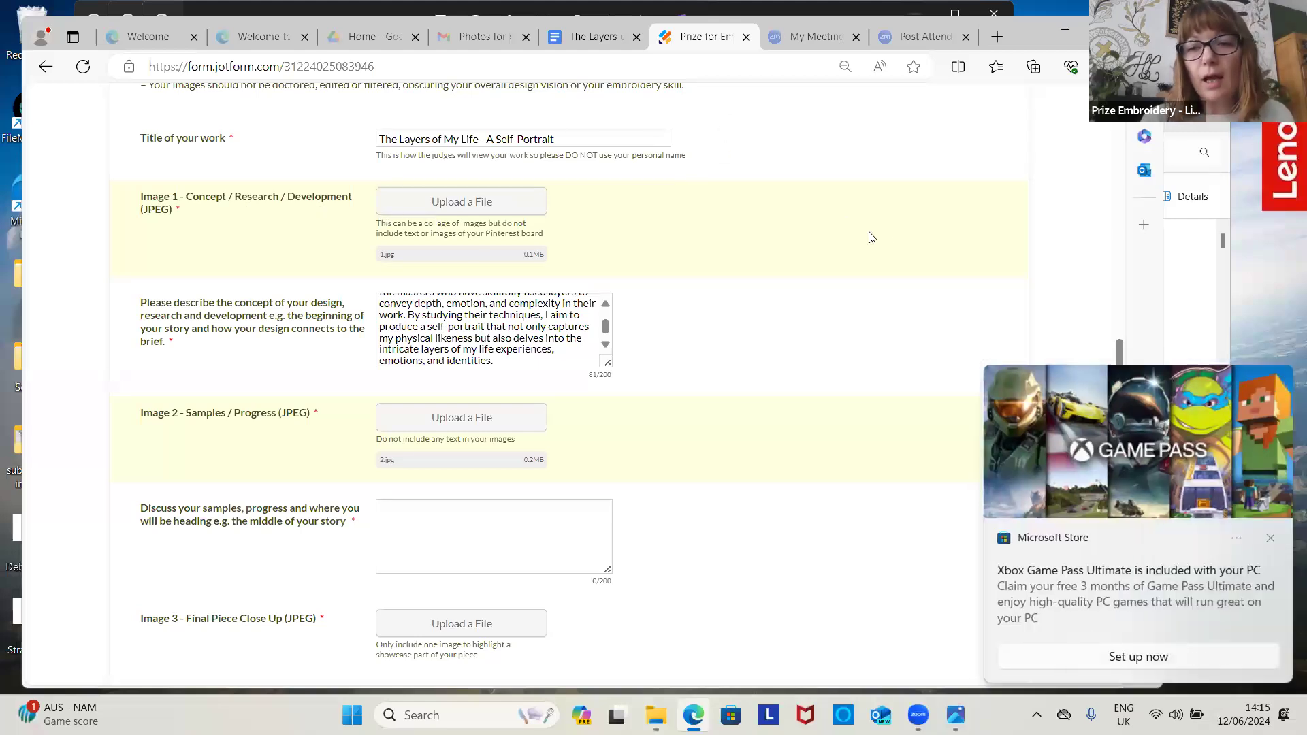
pyautogui.click(1123, 530)
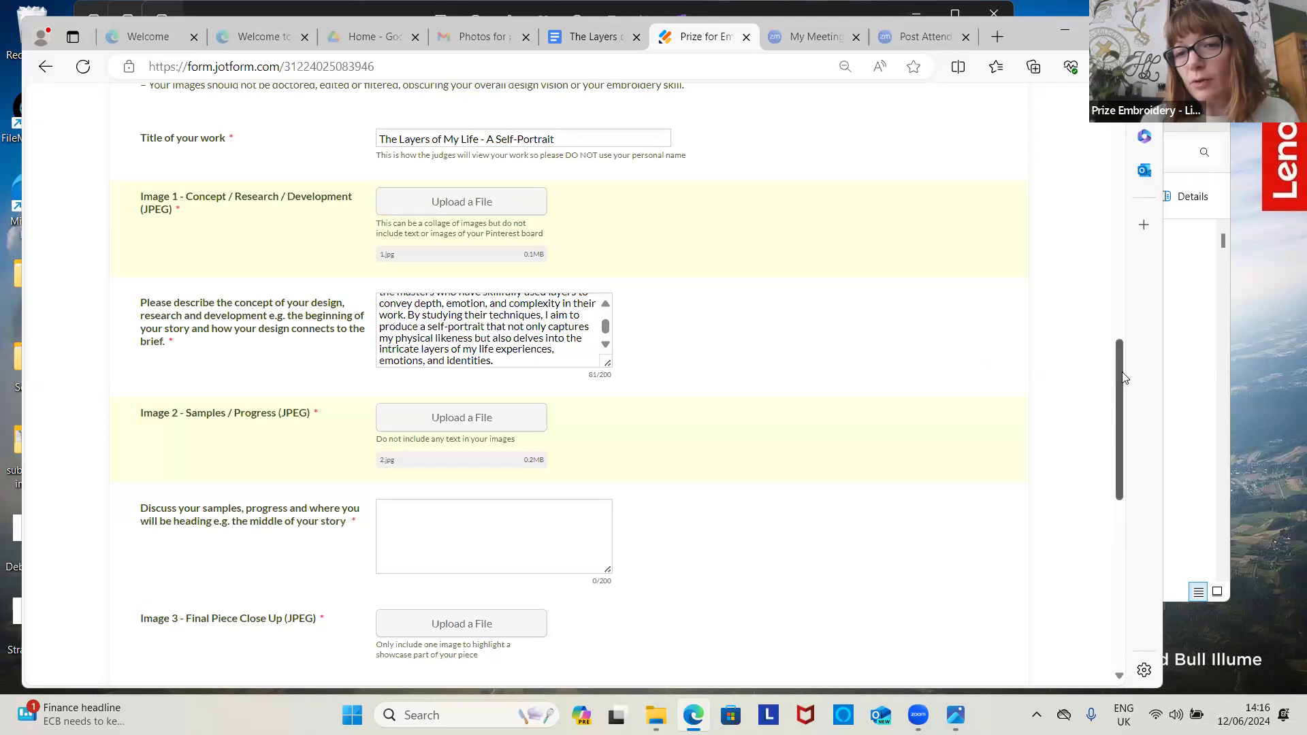
pyautogui.click(587, 44)
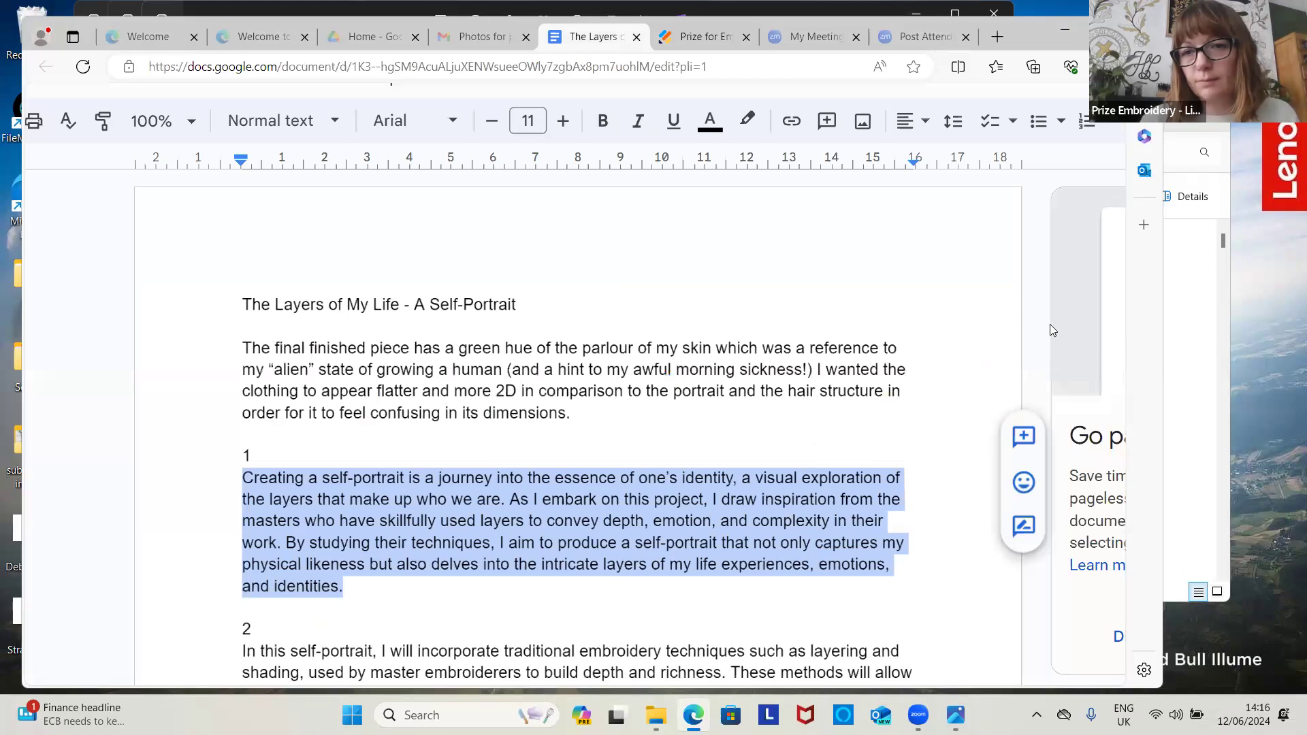
# Step: Select paragraph 2 in the Google Doc, maximise the browser window, and return to the Jotform form
pyautogui.click(986, 340)
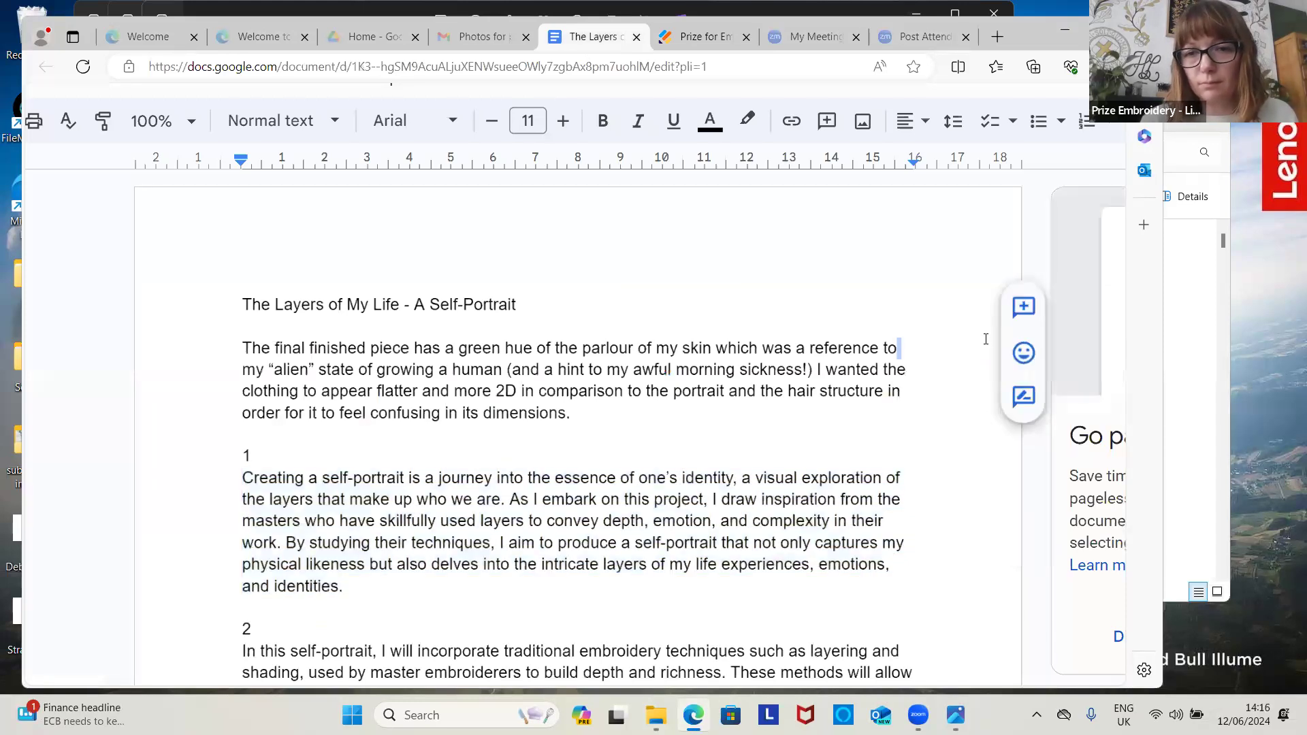
pyautogui.press('Down')
pyautogui.press('Down')
pyautogui.press('Down')
pyautogui.press('Down')
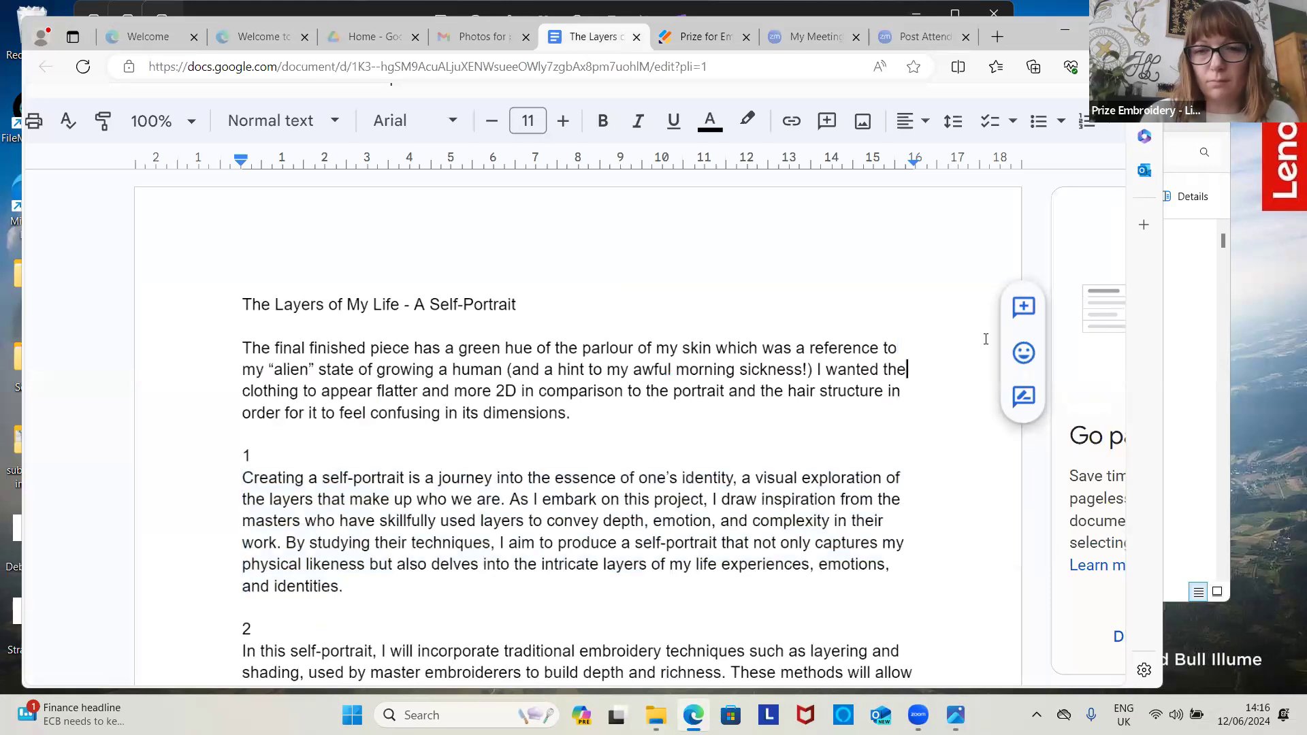
pyautogui.press('Down')
pyautogui.press('Down')
pyautogui.press('Down')
pyautogui.press('Down')
pyautogui.press('Down')
pyautogui.press('Down')
pyautogui.press('Down')
pyautogui.press('Down')
pyautogui.press('Down')
pyautogui.press('Down')
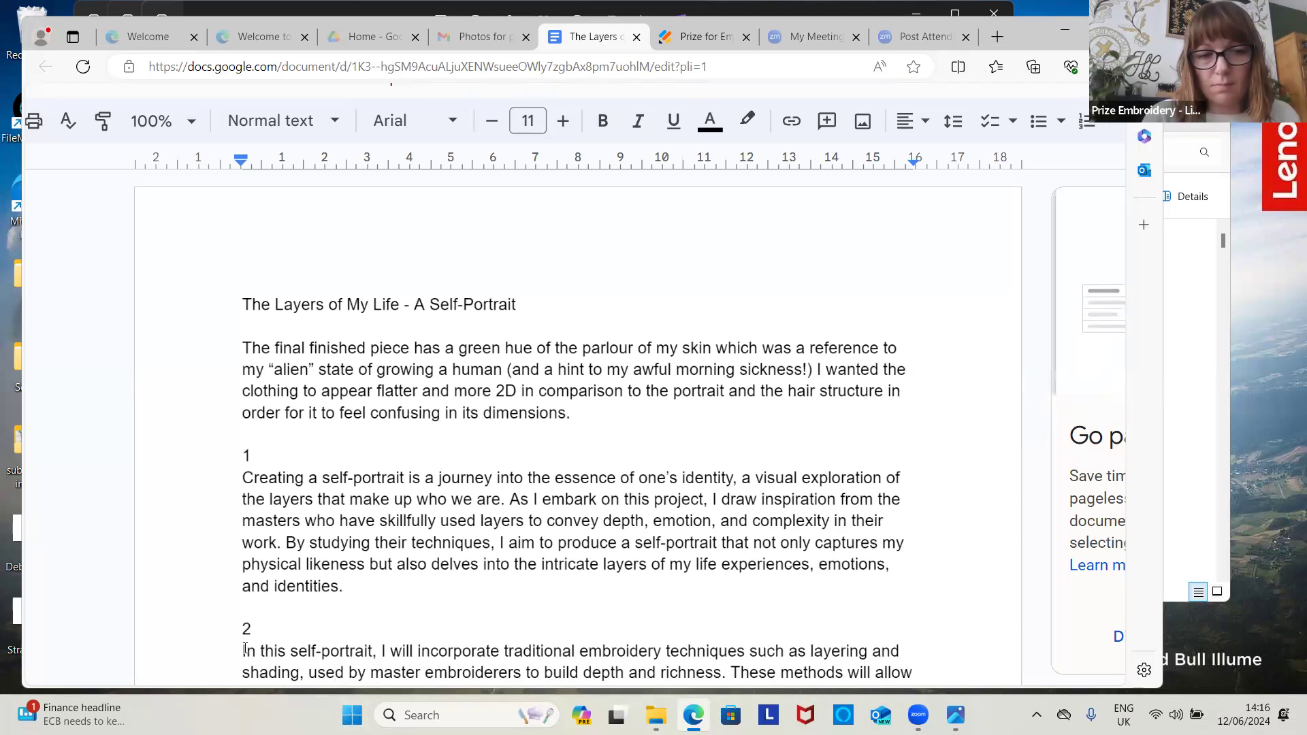
pyautogui.moveTo(243, 651); pyautogui.dragTo(582, 687)
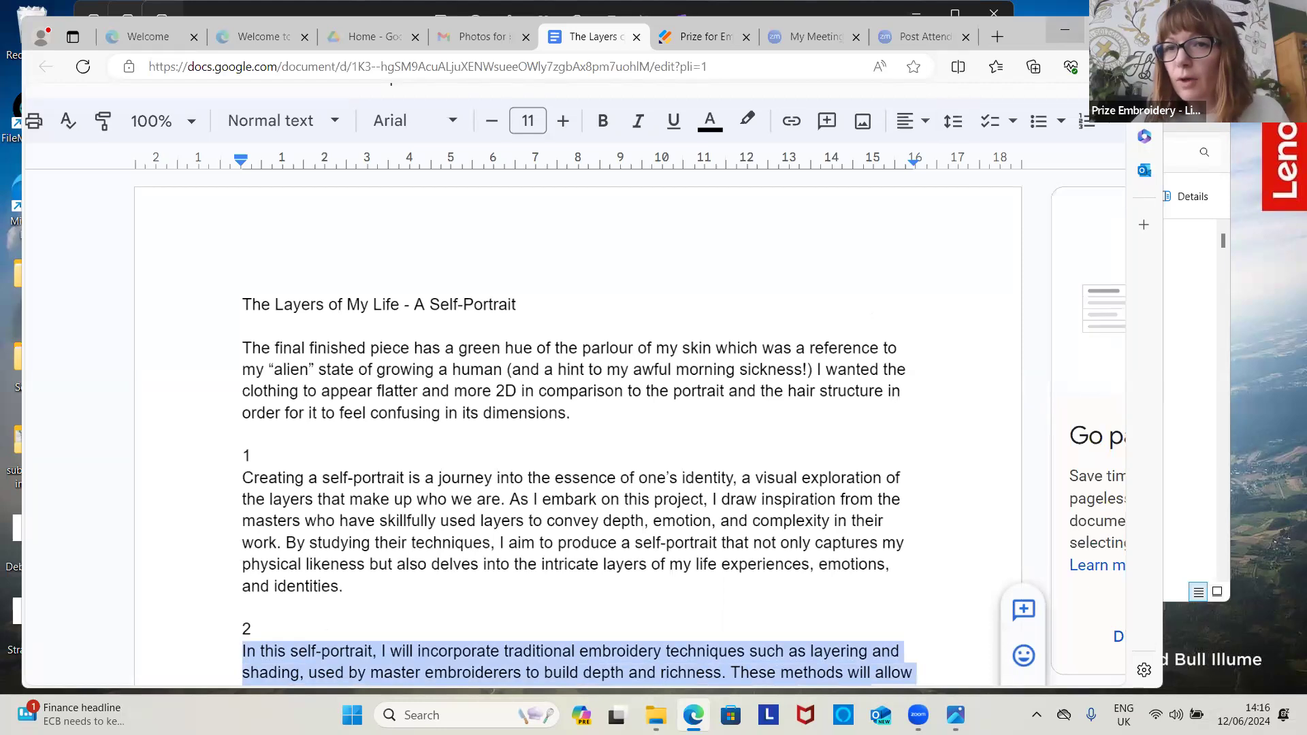
pyautogui.press('super+Up')
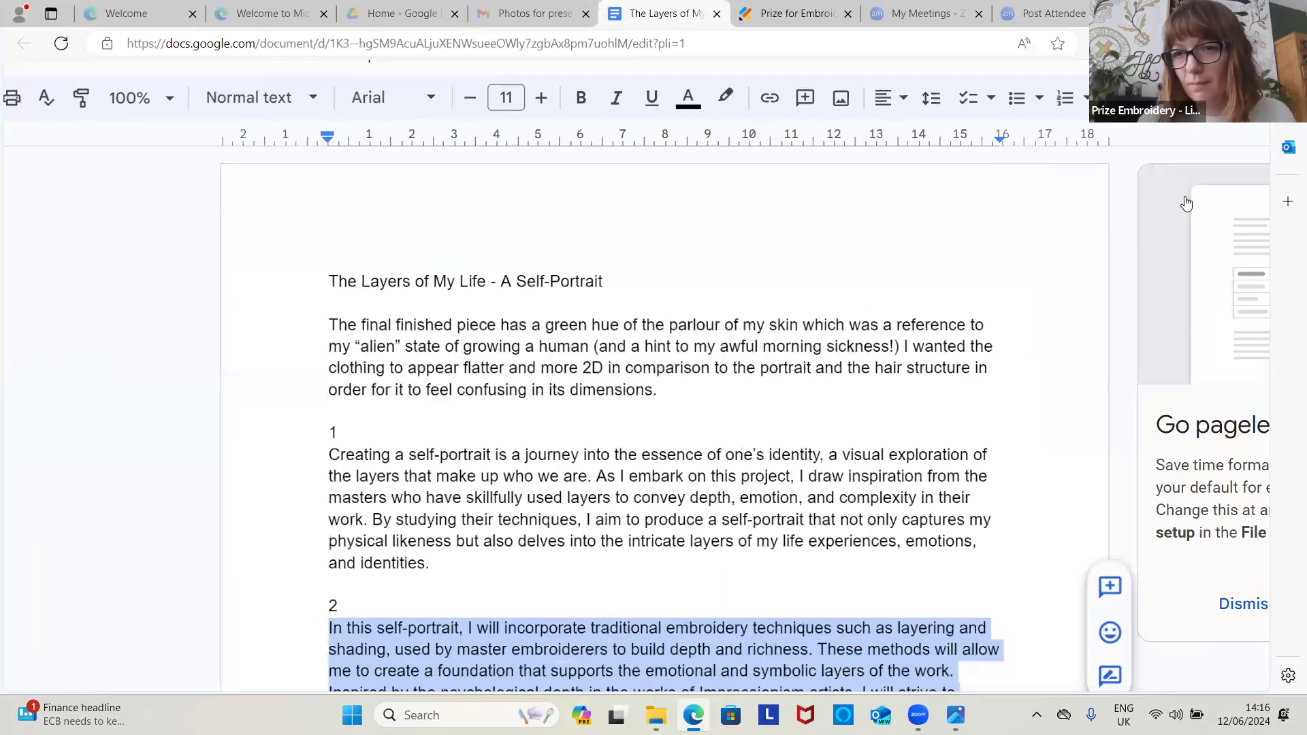
pyautogui.click(1097, 188)
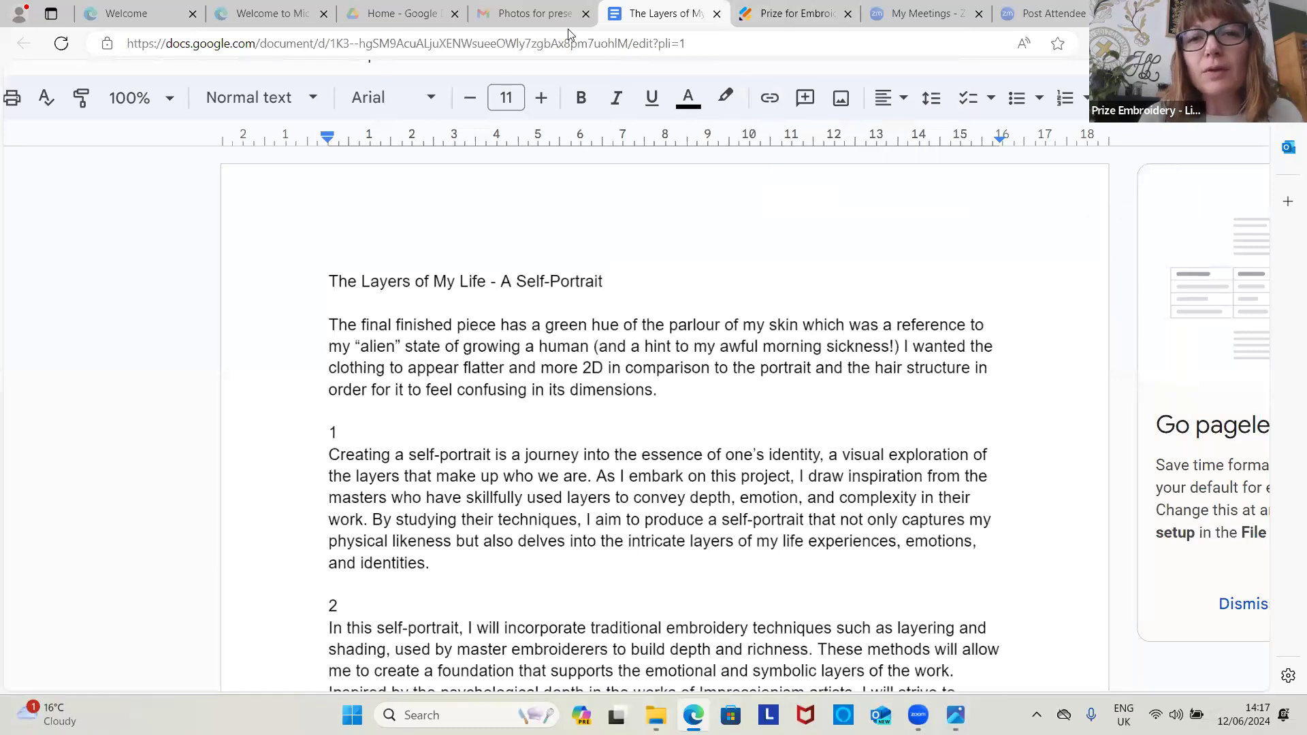
pyautogui.press('Up')
pyautogui.press('Up')
pyautogui.press('Up')
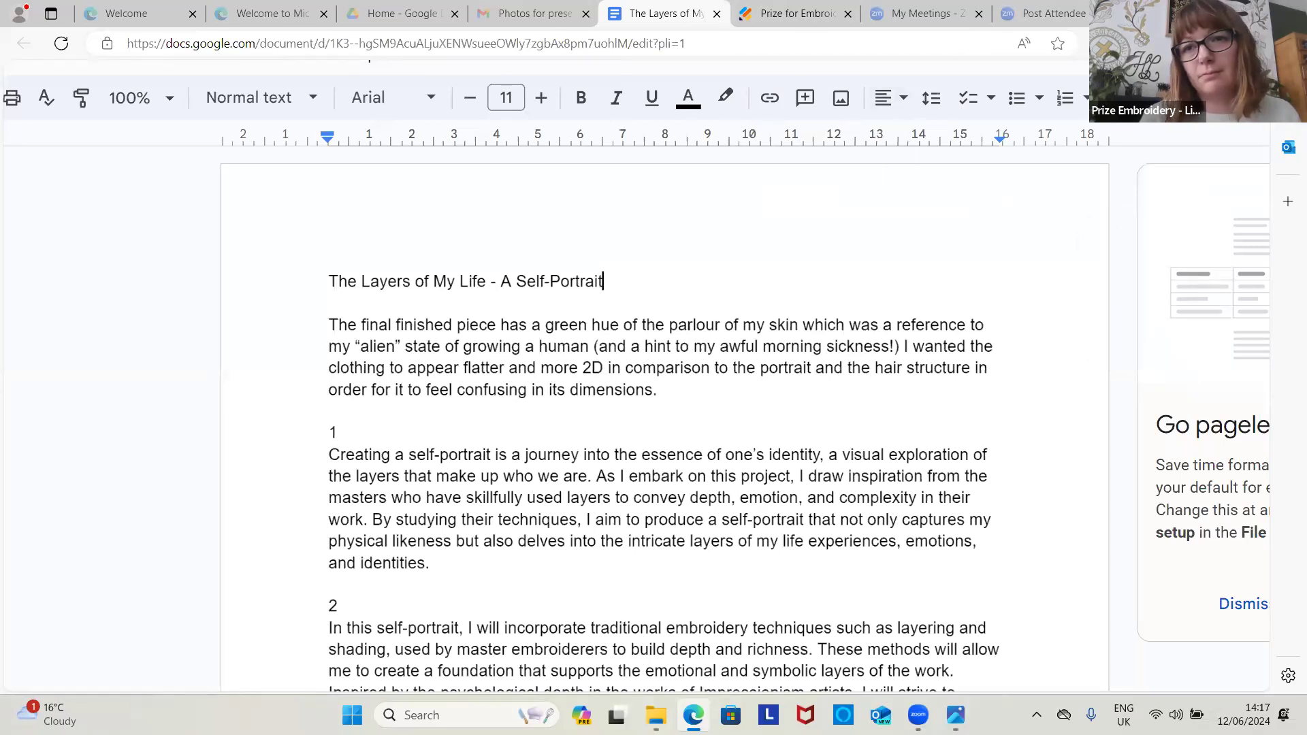
pyautogui.hotkey('ctrl', 'Tab')
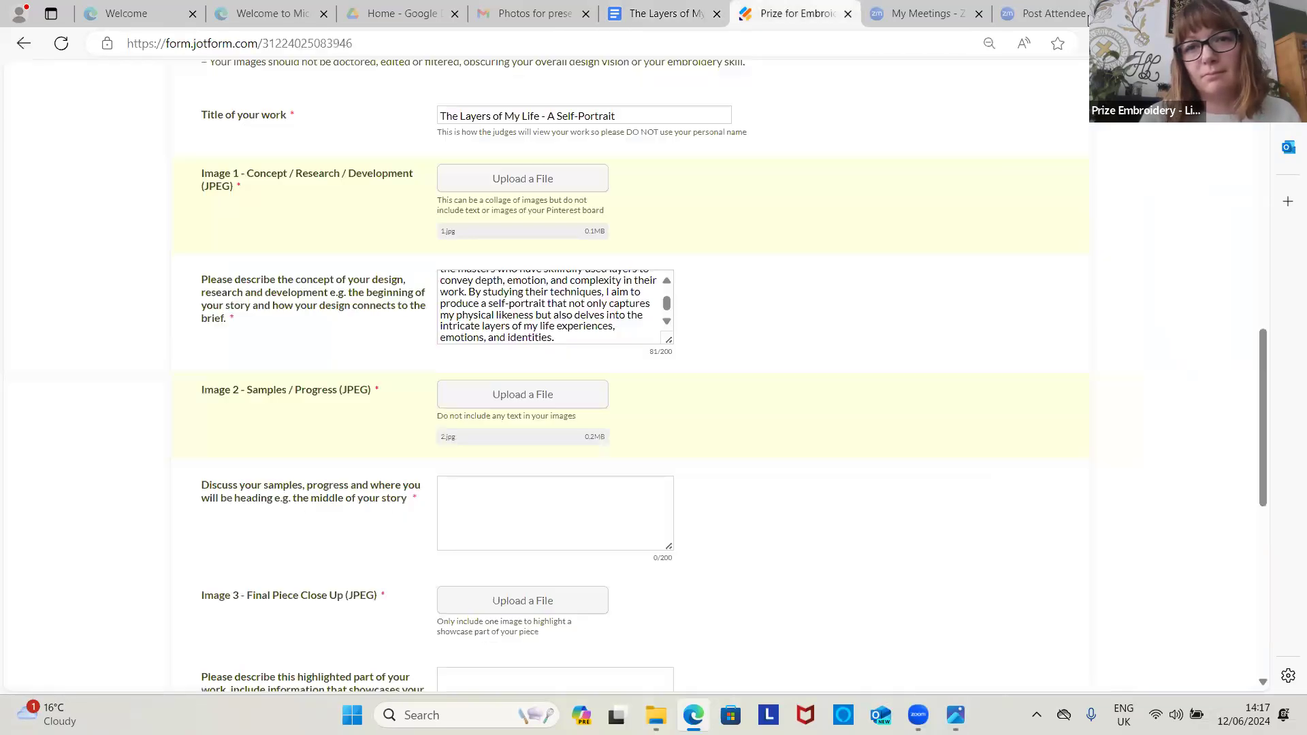
# Step: Paste the description into the samples and progress box and upload 3.jpg as Image 3
pyautogui.click(530, 502)
pyautogui.hotkey('ctrl', 'v')
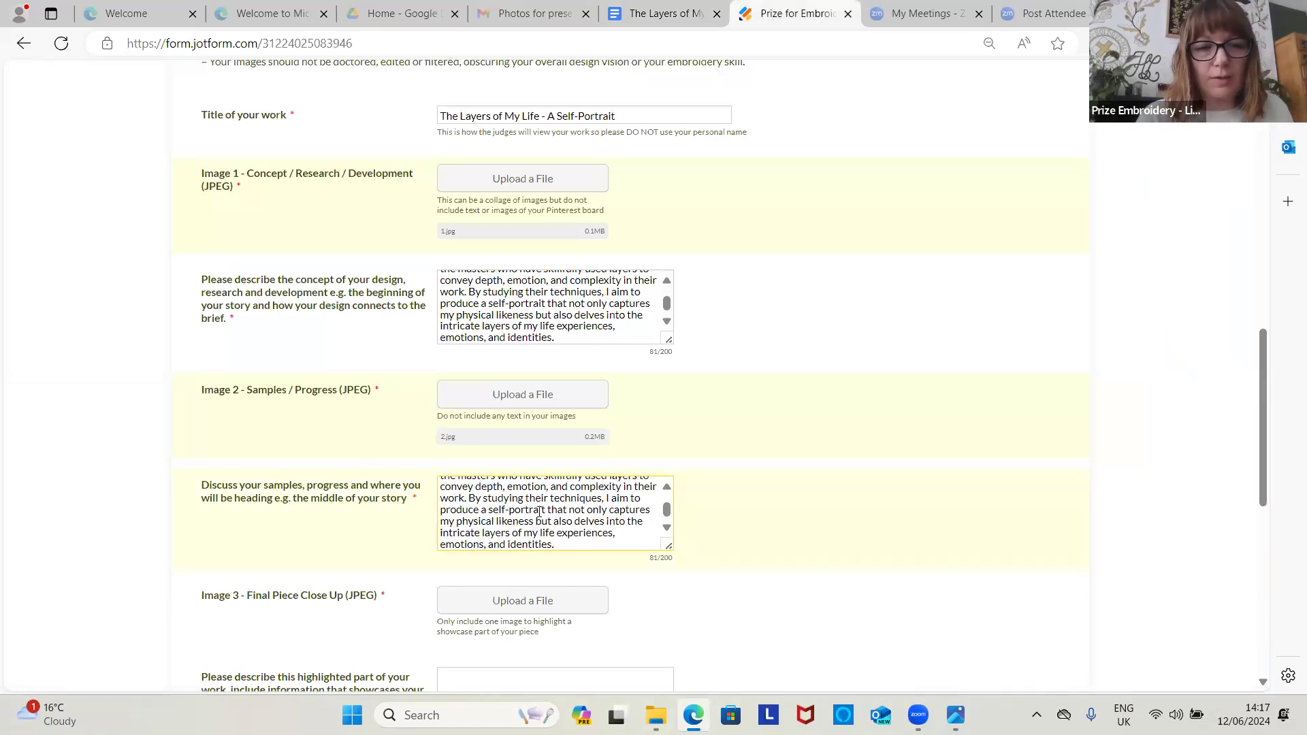
pyautogui.click(505, 602)
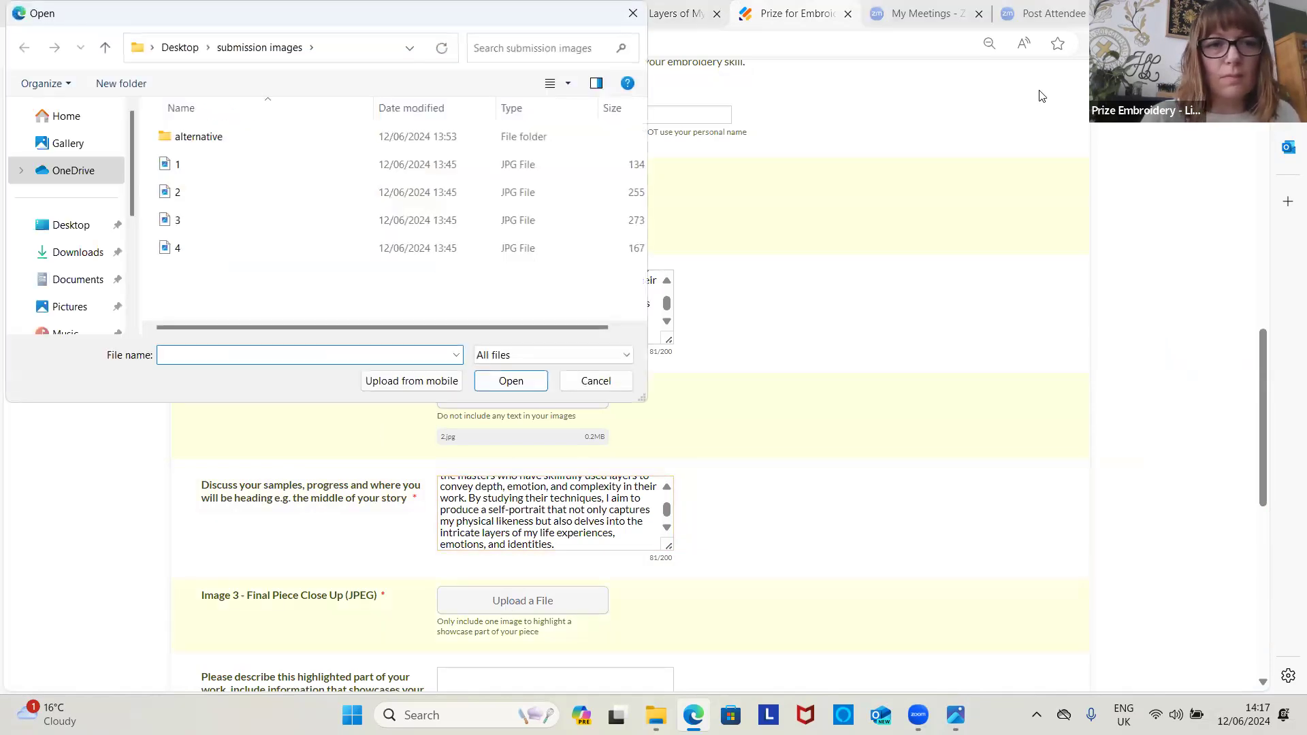
pyautogui.click(220, 219)
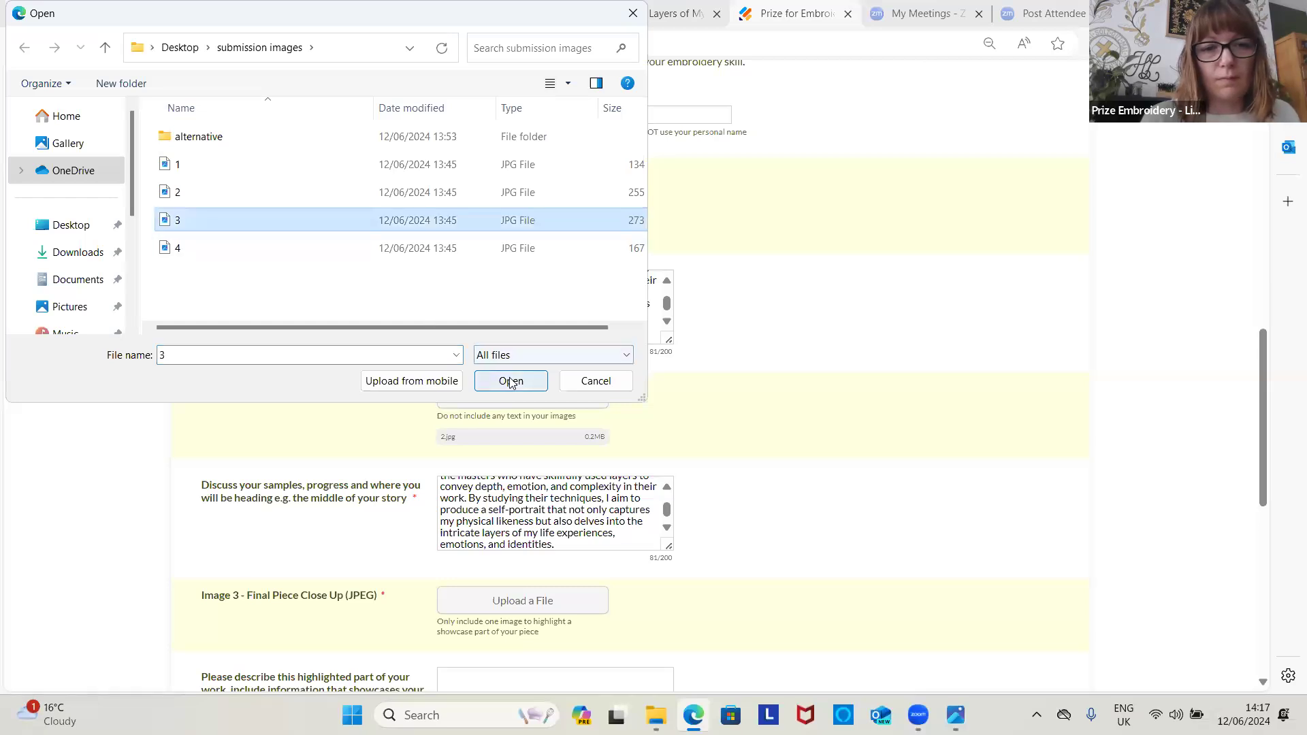
pyautogui.click(511, 381)
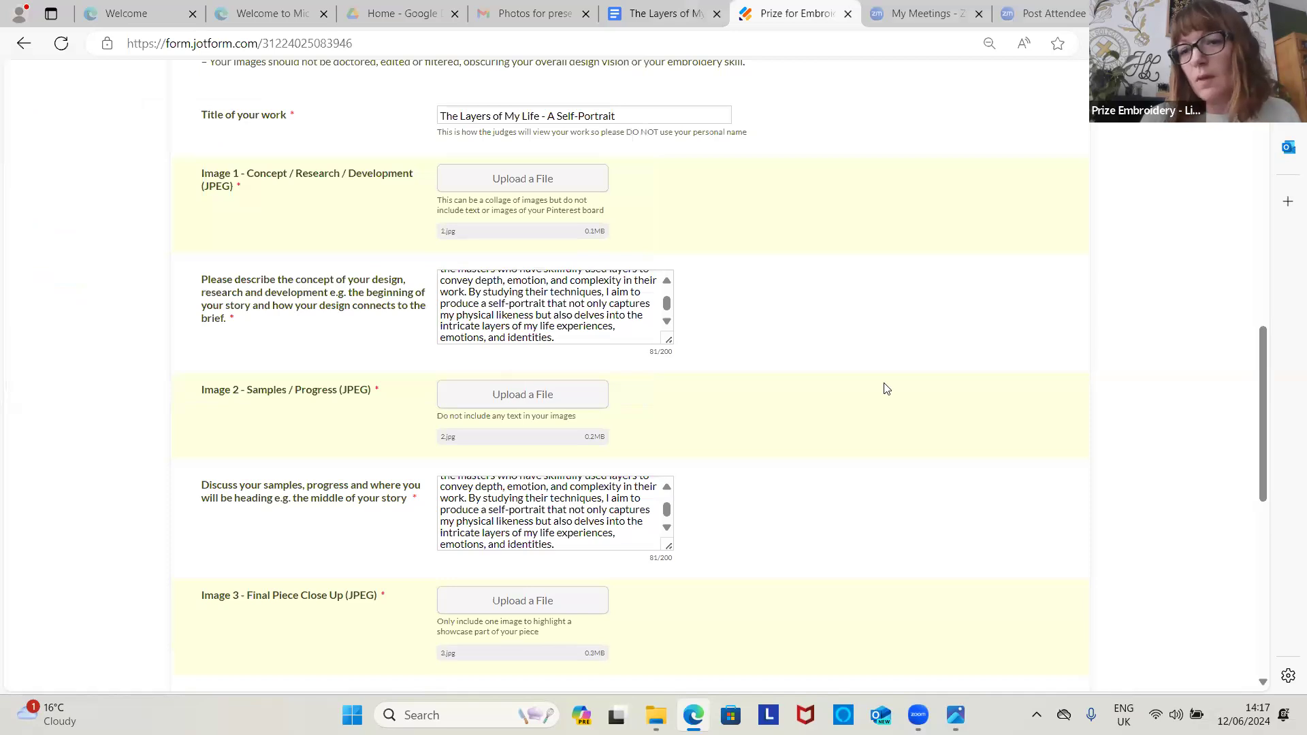
pyautogui.moveTo(1258, 362); pyautogui.dragTo(1226, 438)
# Step: Paste the same description into the highlighted-part description box
pyautogui.click(568, 459)
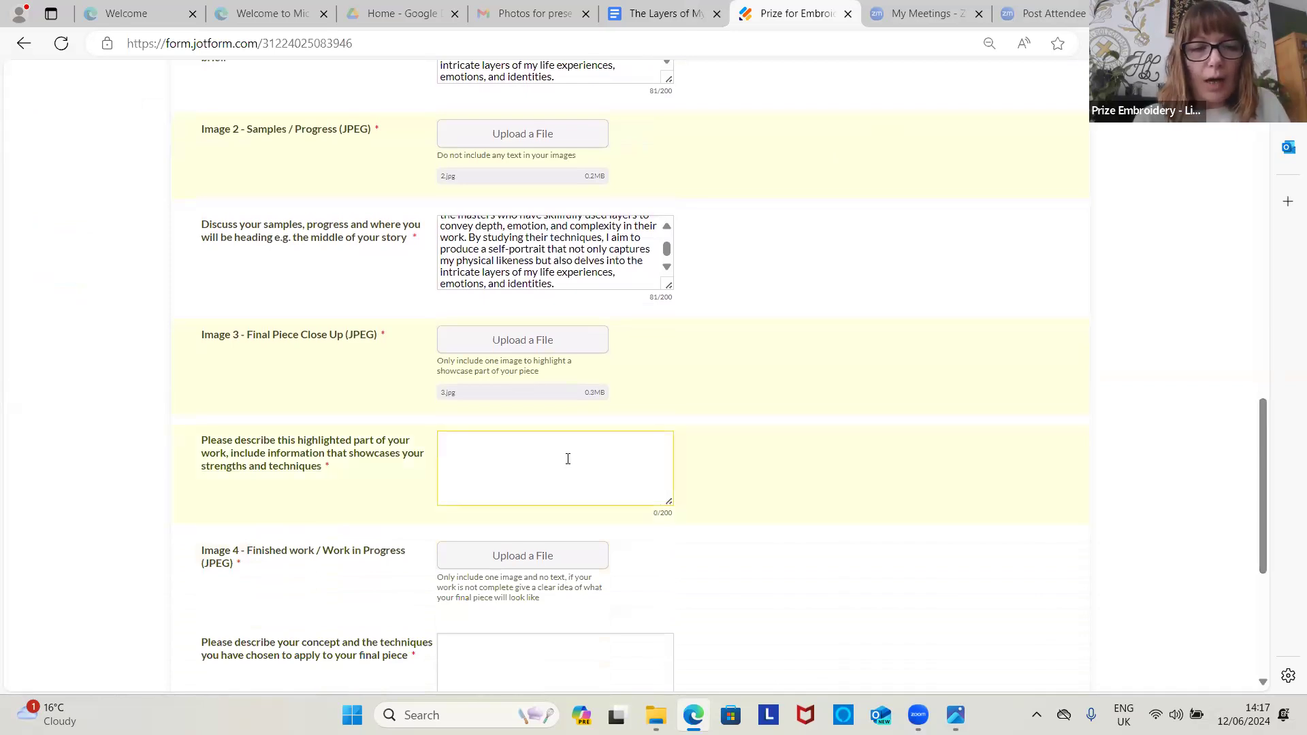
pyautogui.hotkey('ctrl', 'v')
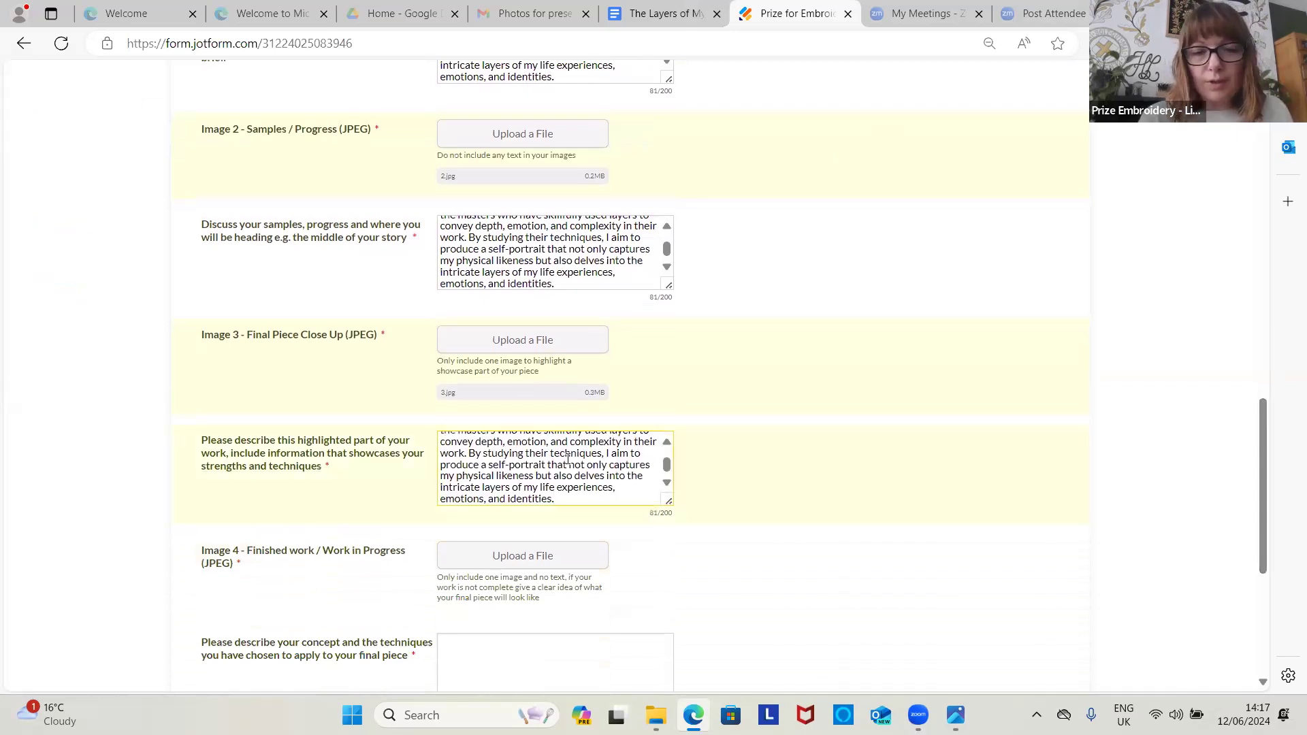
pyautogui.moveTo(1263, 451); pyautogui.dragTo(1263, 508)
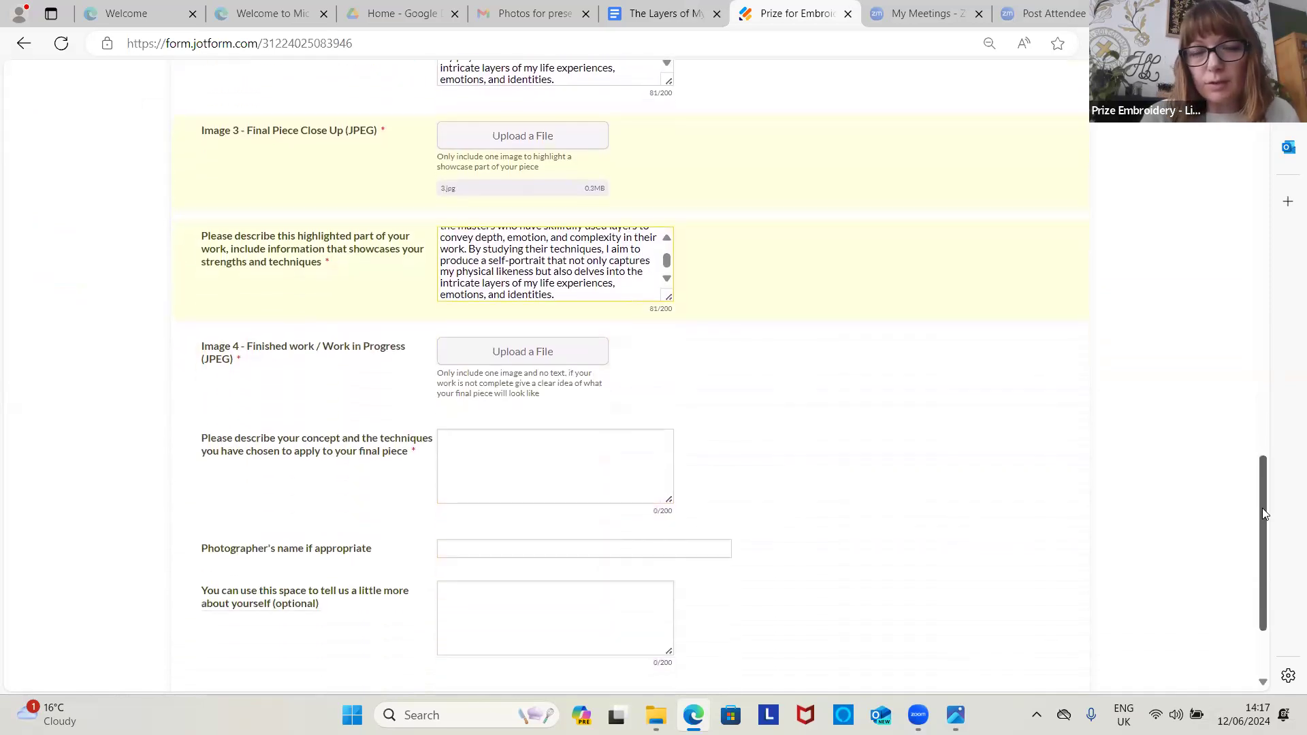
# Step: Upload 4.jpg as the Image 4 file
pyautogui.click(502, 359)
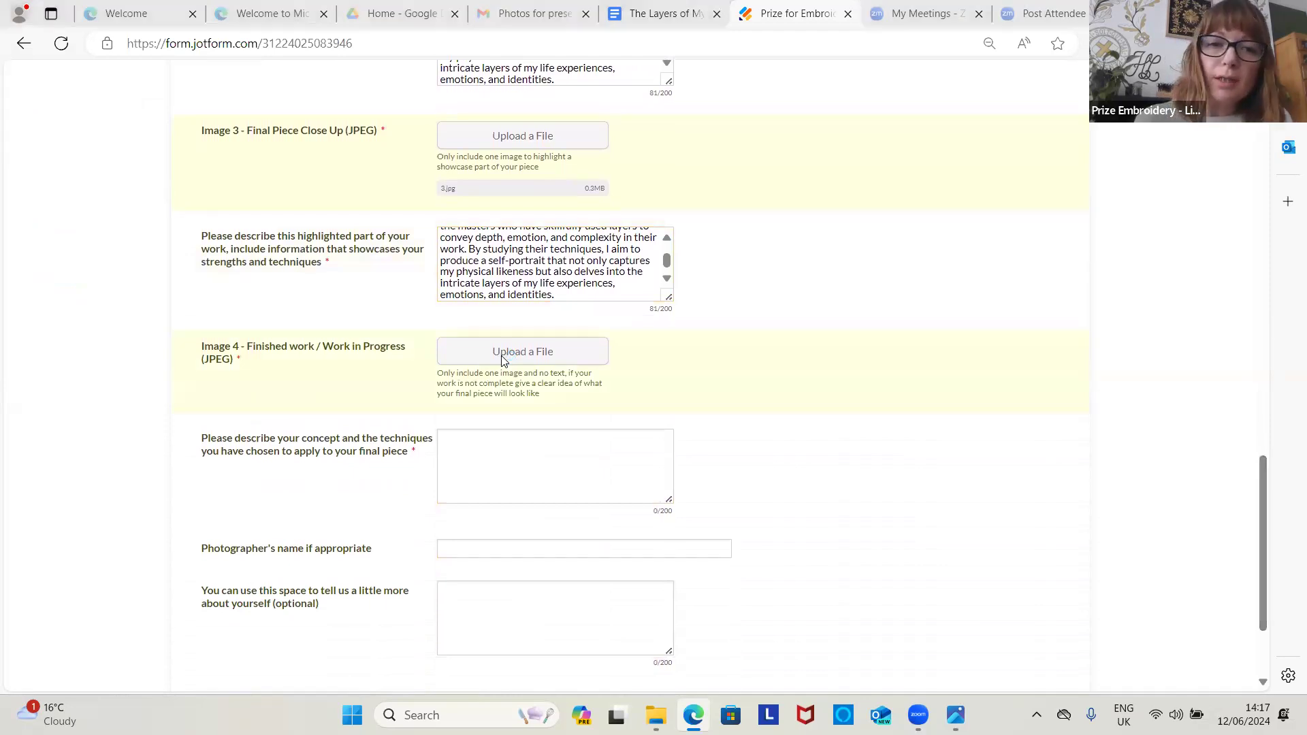
pyautogui.click(171, 249)
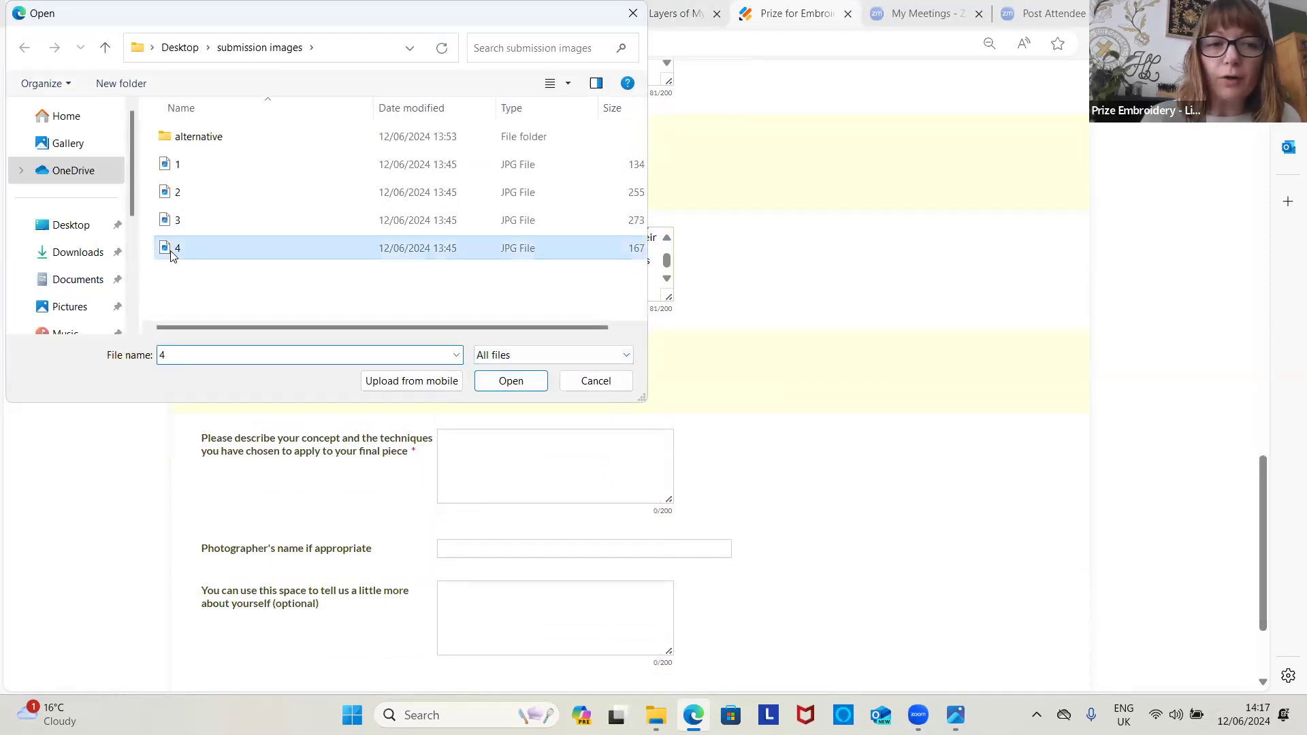
pyautogui.click(512, 380)
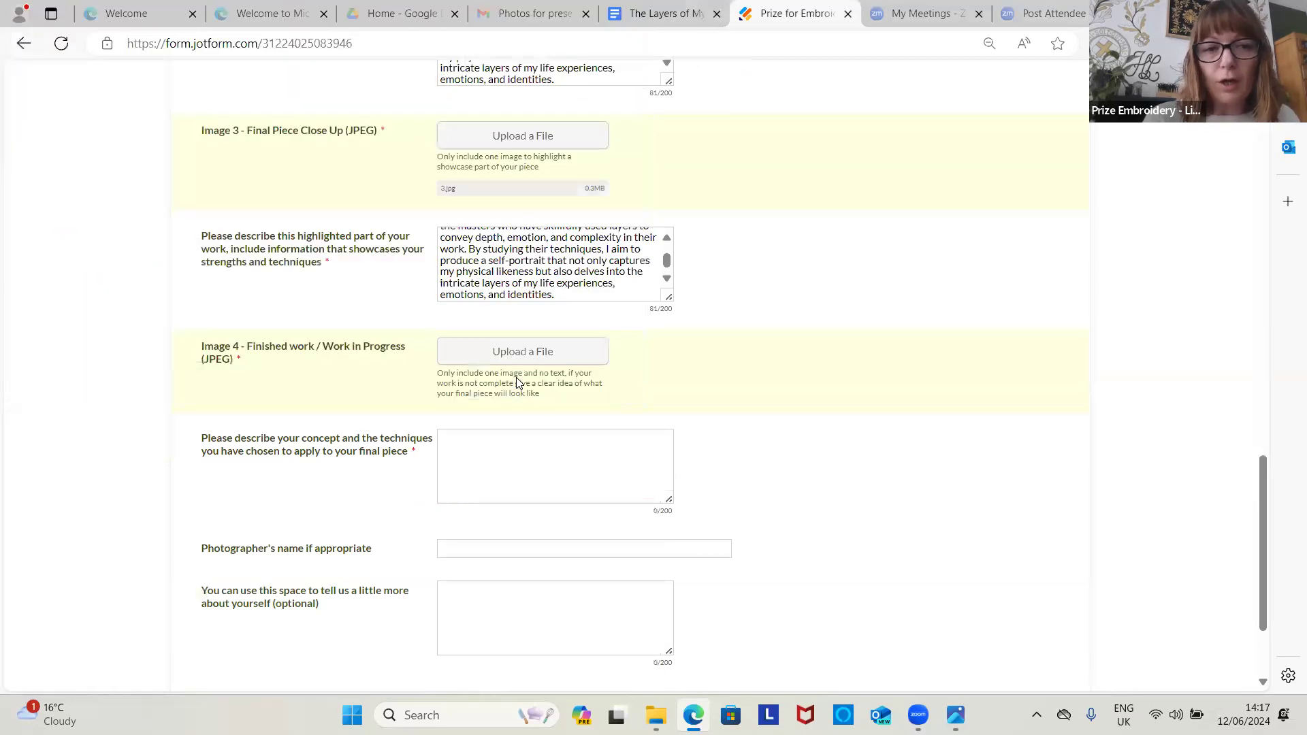
# Step: Paste the 81-word self-portrait statement into the final-piece concept box
pyautogui.click(471, 475)
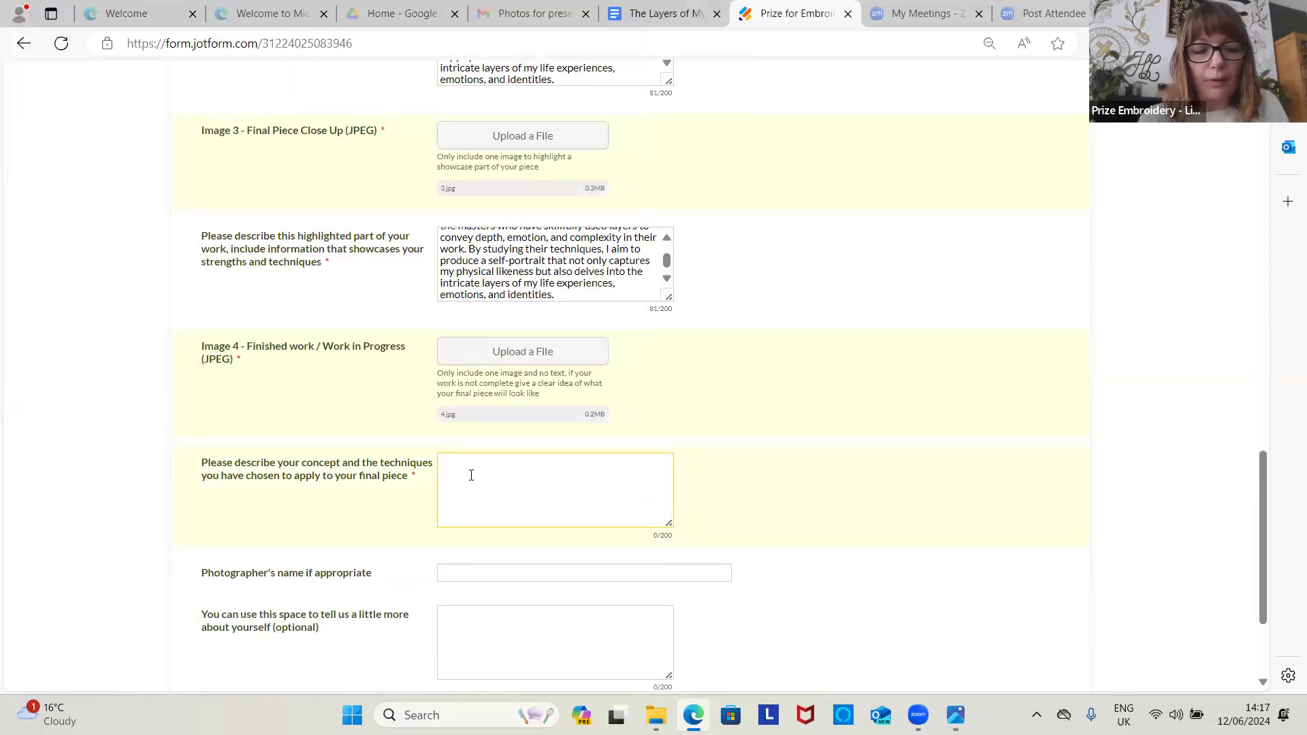
pyautogui.hotkey('ctrl', 'v')
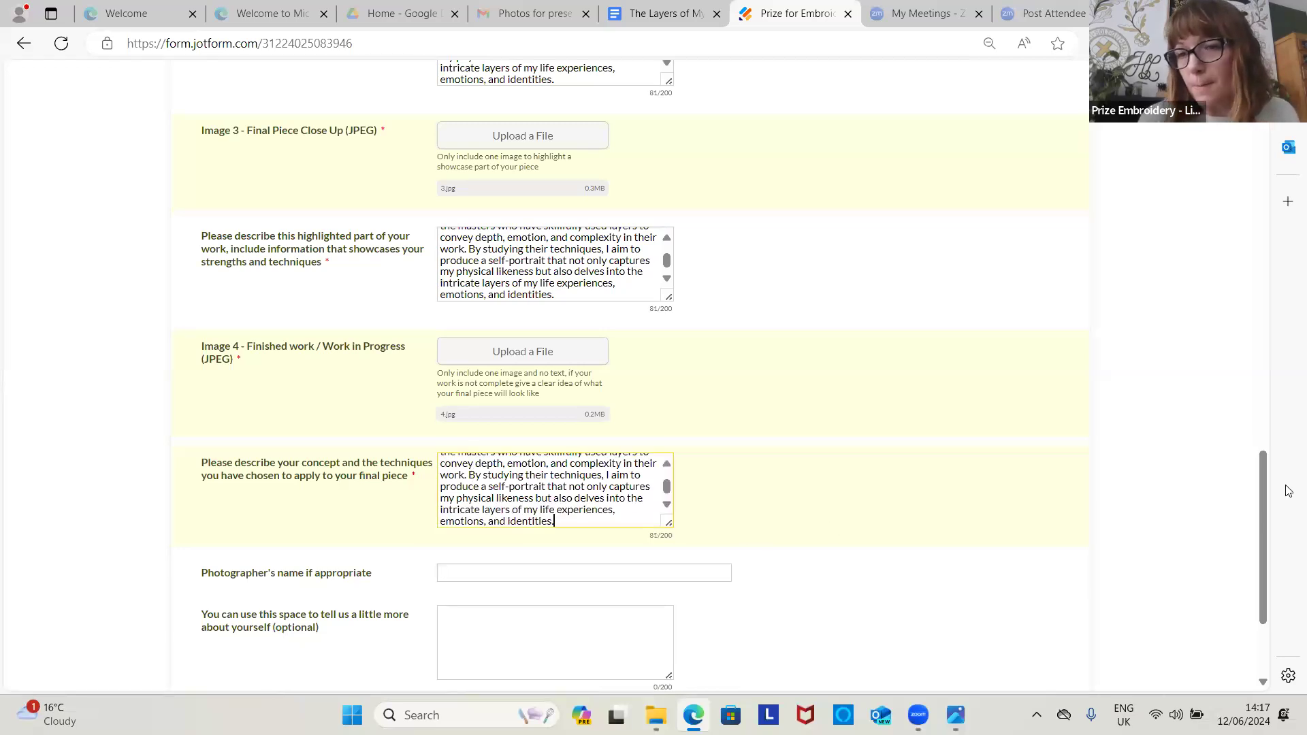
pyautogui.moveTo(1261, 467); pyautogui.dragTo(1268, 530)
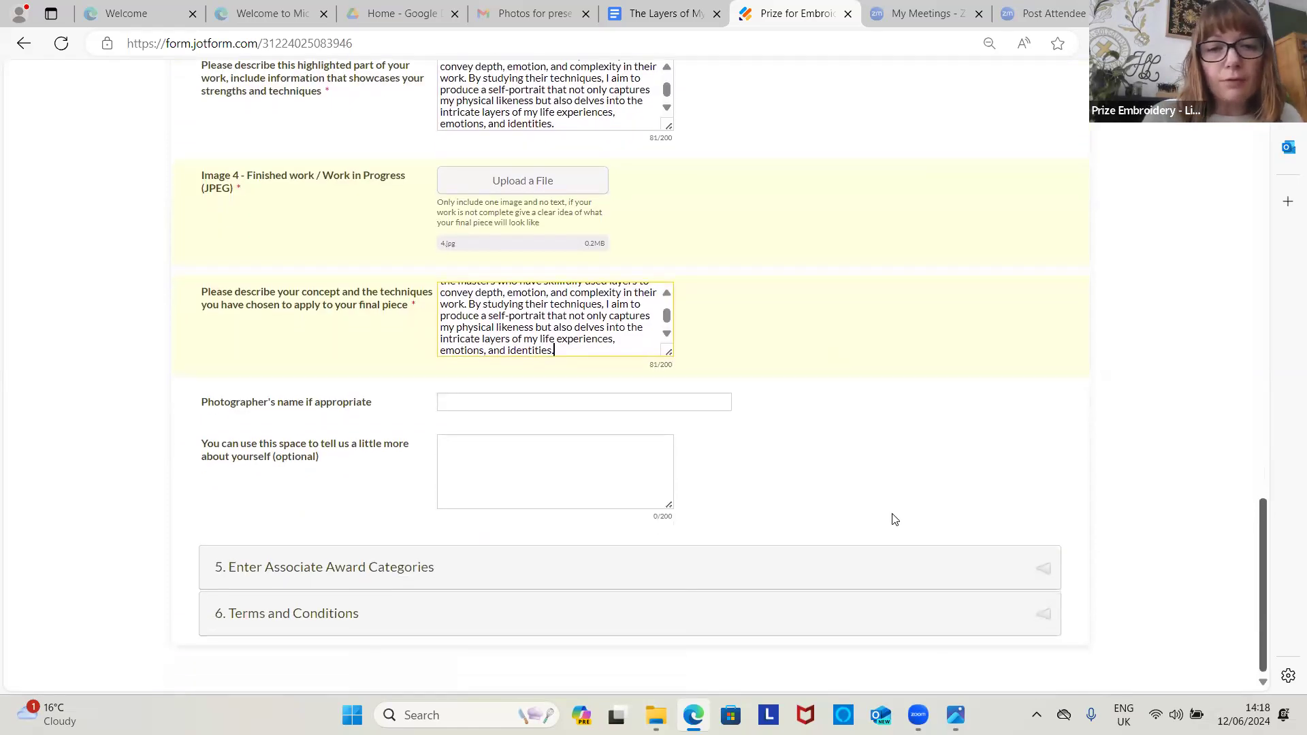
# Step: Paste the same paragraph into the about-yourself box, then expand section 5, Enter Associate Award Categories
pyautogui.click(607, 449)
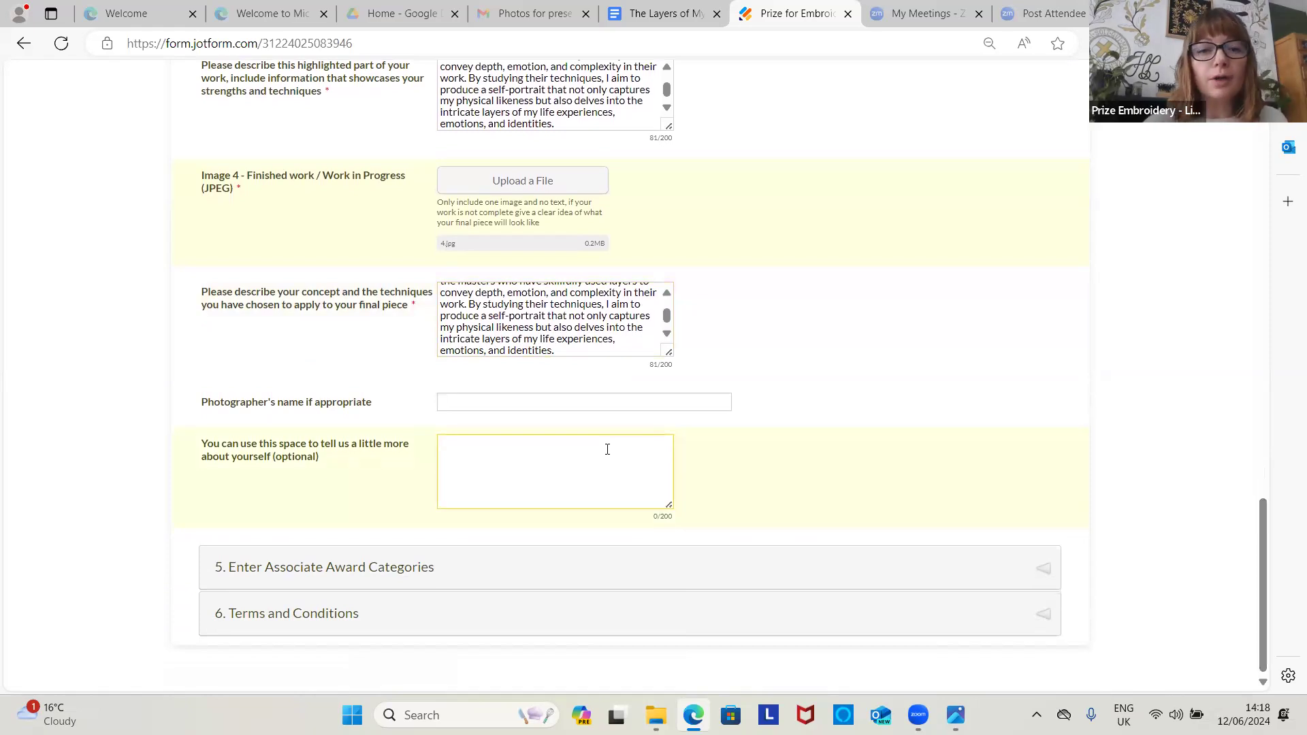
pyautogui.hotkey('ctrl', 'v')
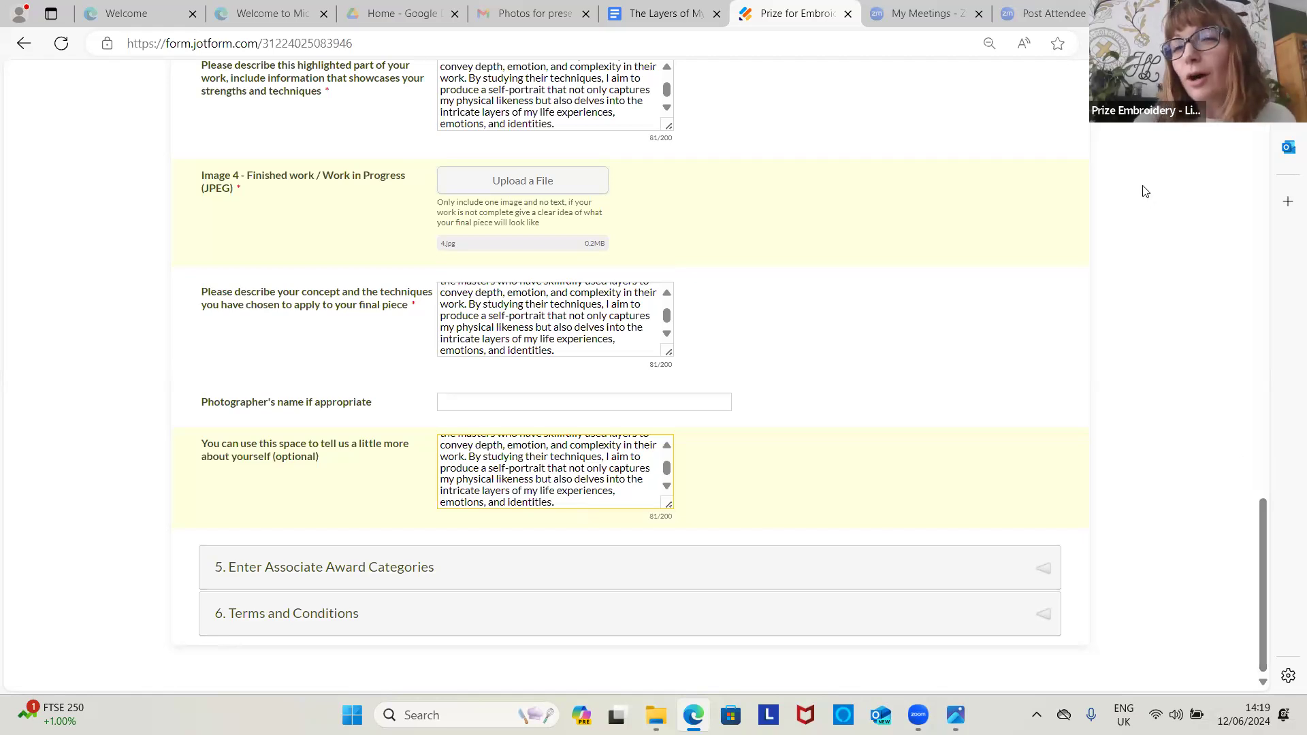
pyautogui.click(1001, 589)
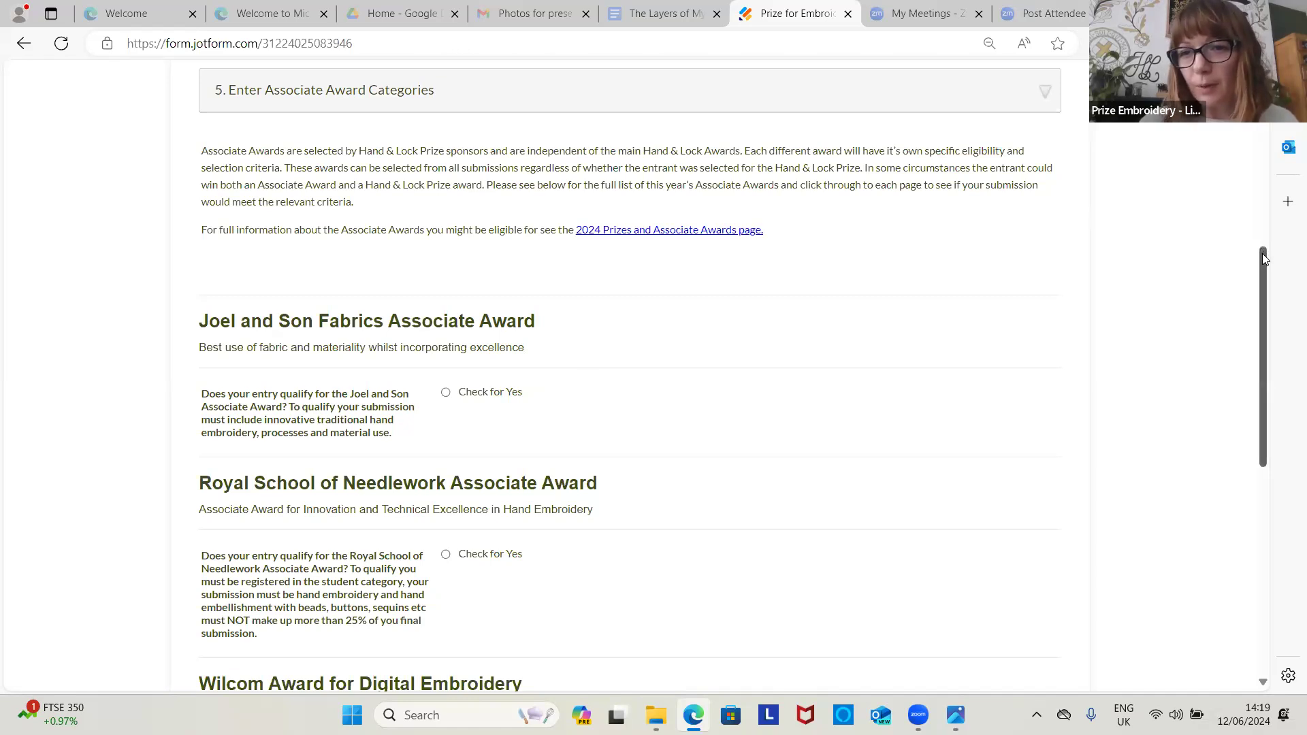
pyautogui.moveTo(1262, 254); pyautogui.dragTo(1265, 335)
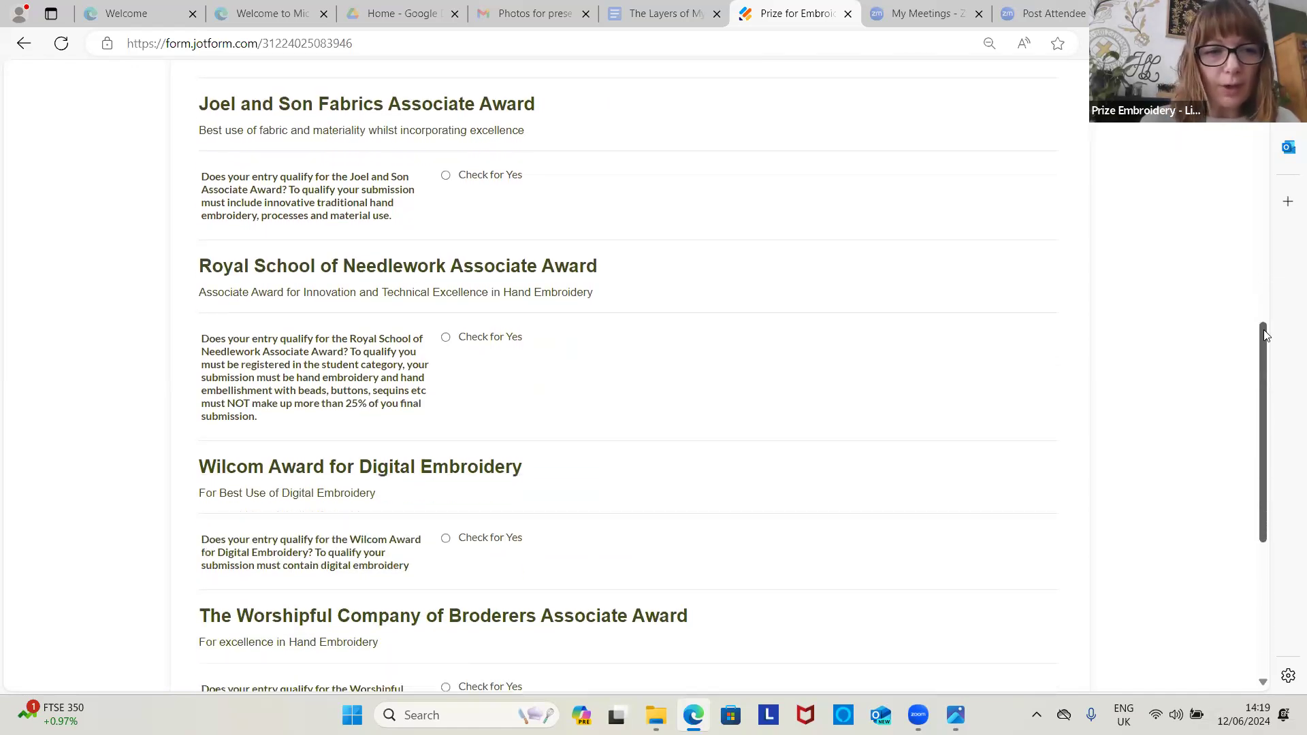